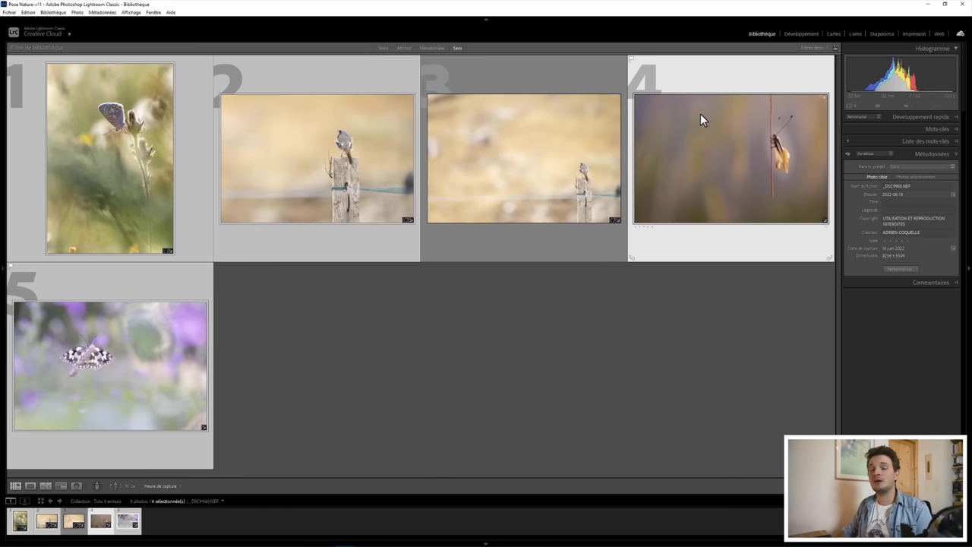
Open the owlfly photo at full size and switch to the Develop module.
{"action": "double_click", "coordinate": [694, 138]}
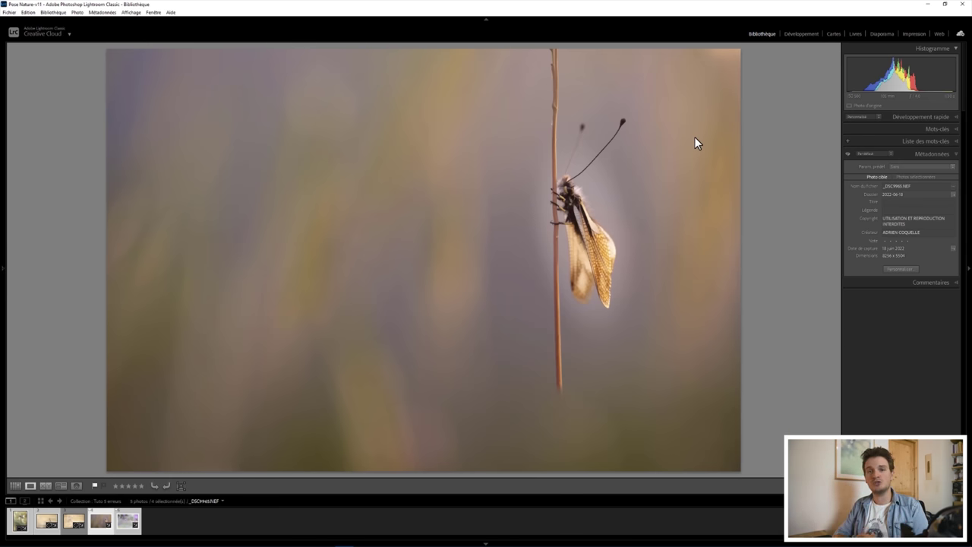
{"action": "key", "text": "d"}
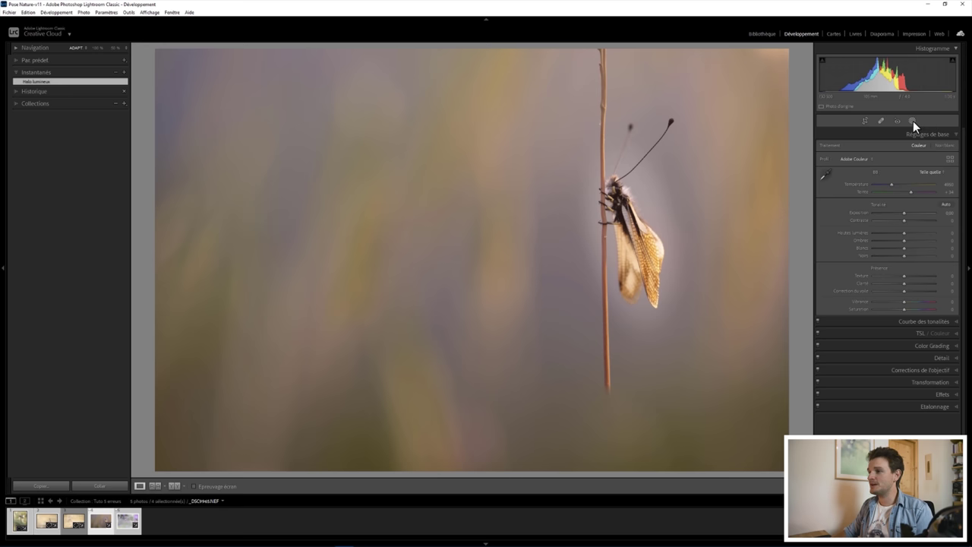
Add a radial gradient mask around the owlfly and raise its Exposure to about 1.28.
{"action": "left_click", "coordinate": [913, 121]}
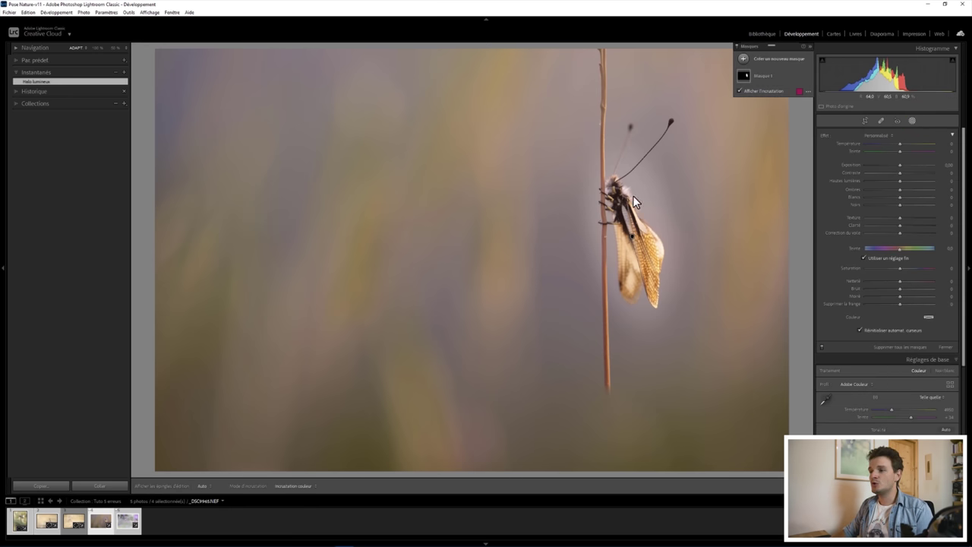
{"action": "mouse_move", "coordinate": [767, 76]}
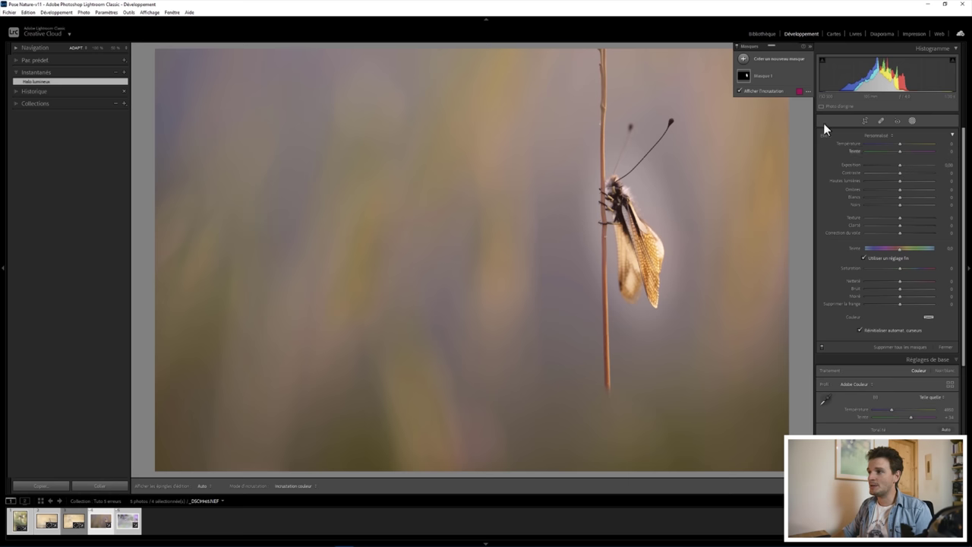
{"action": "left_click", "coordinate": [764, 76]}
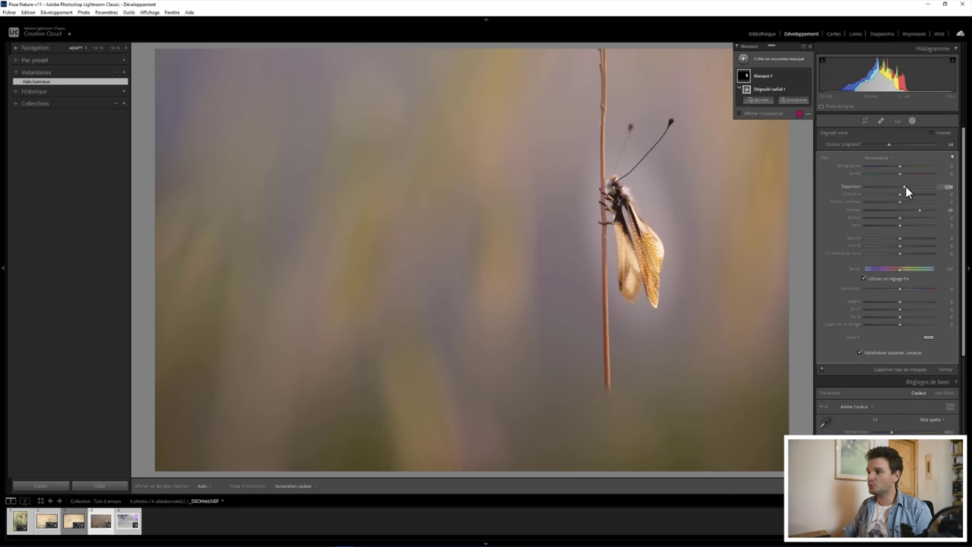
{"action": "left_click_drag", "start_coordinate": [907, 186], "coordinate": [910, 191]}
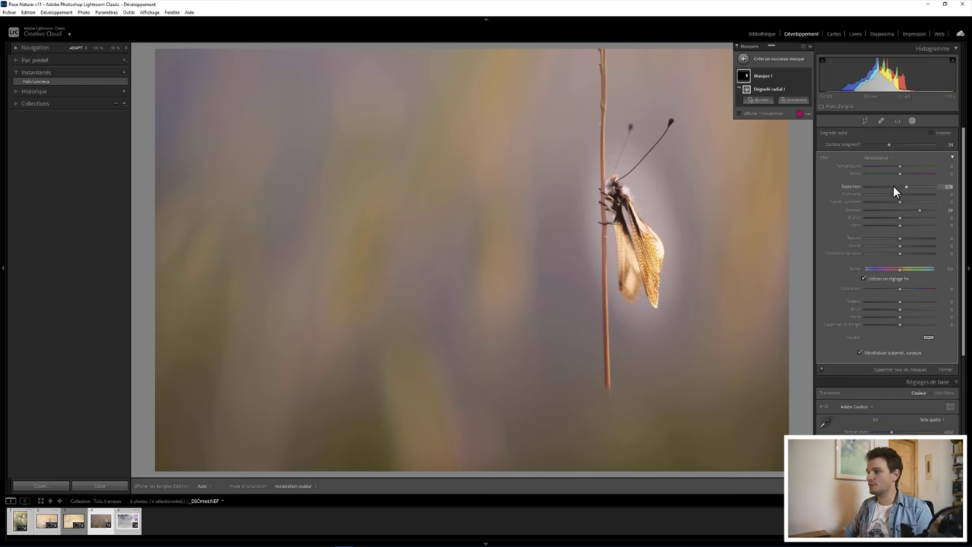
{"action": "left_click_drag", "start_coordinate": [906, 186], "coordinate": [908, 188]}
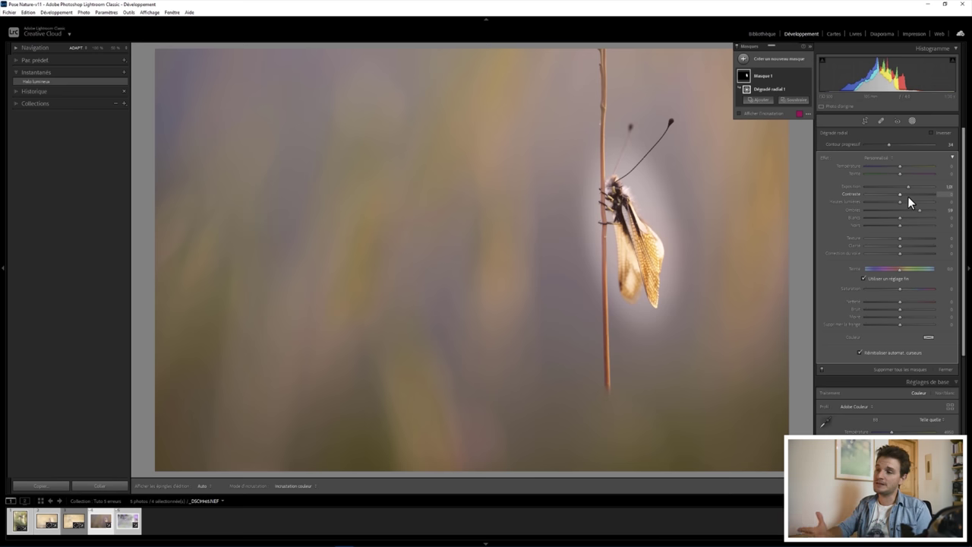
{"action": "mouse_move", "coordinate": [767, 76]}
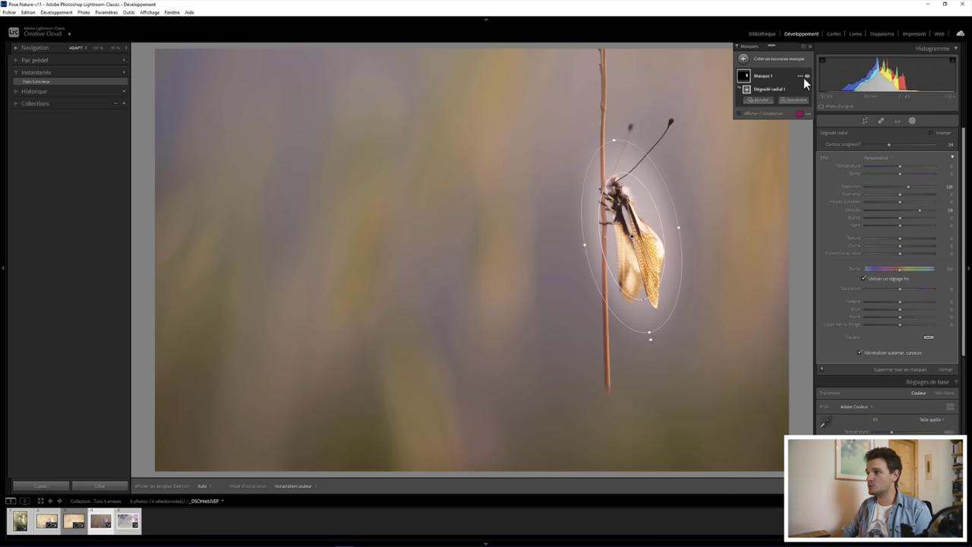
Delete the radial gradient mask (Mask 1) from its options menu.
{"action": "left_click", "coordinate": [801, 75]}
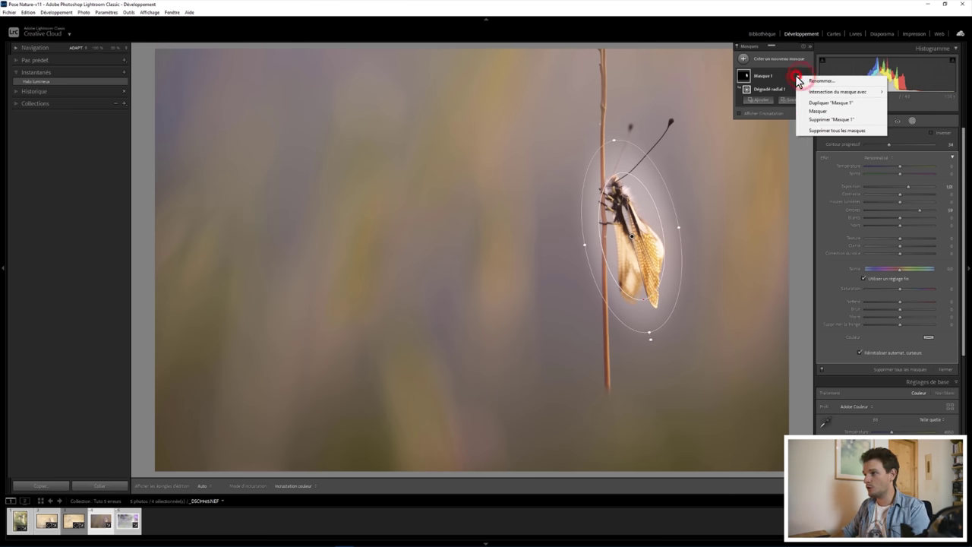
{"action": "left_click", "coordinate": [782, 83]}
{"action": "left_click", "coordinate": [801, 76]}
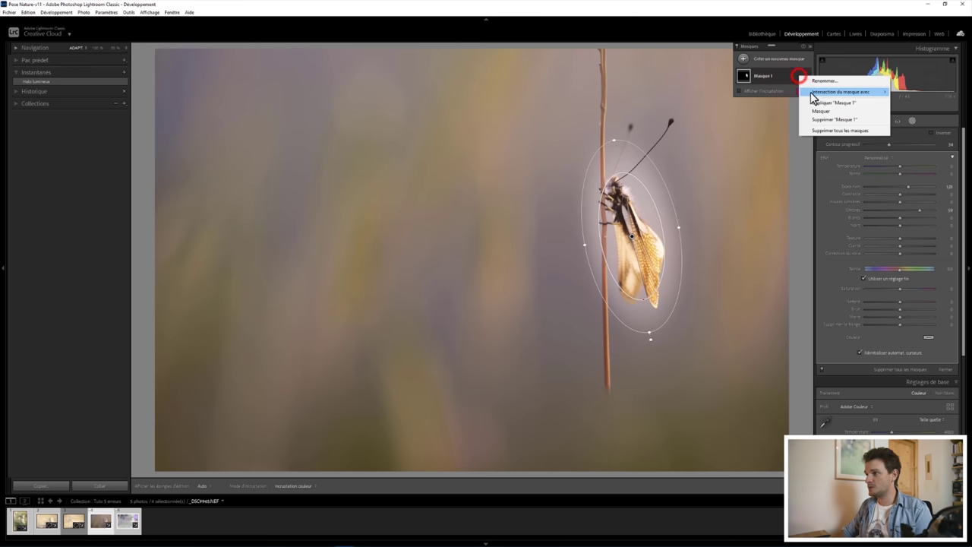
{"action": "left_click", "coordinate": [821, 106]}
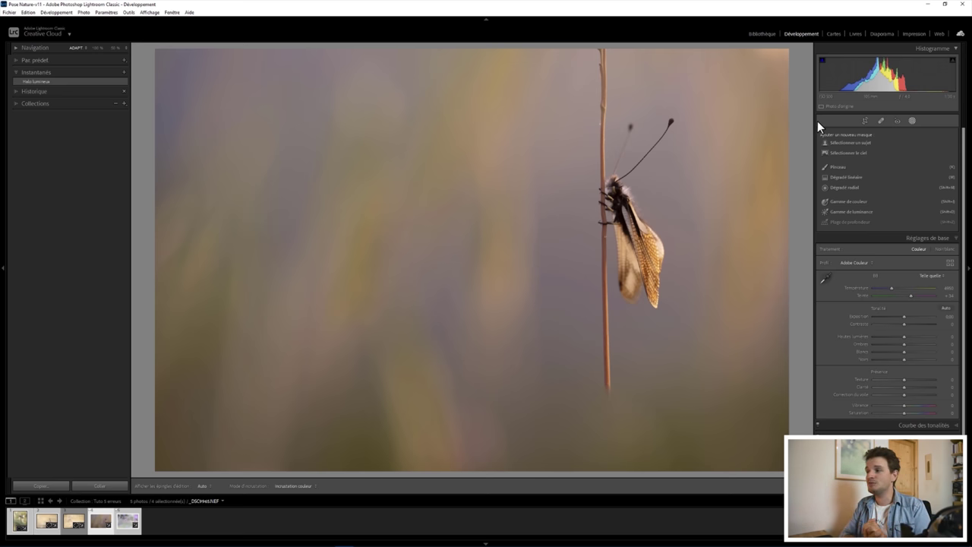
Create a Select Subject mask on the owlfly and raise its Exposure.
{"action": "left_click", "coordinate": [852, 142]}
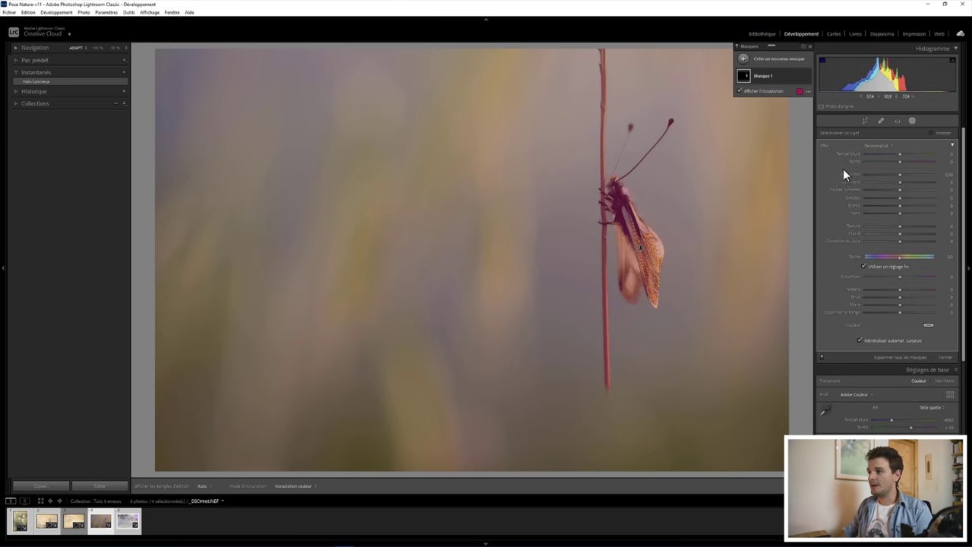
{"action": "left_click_drag", "start_coordinate": [901, 177], "coordinate": [905, 175]}
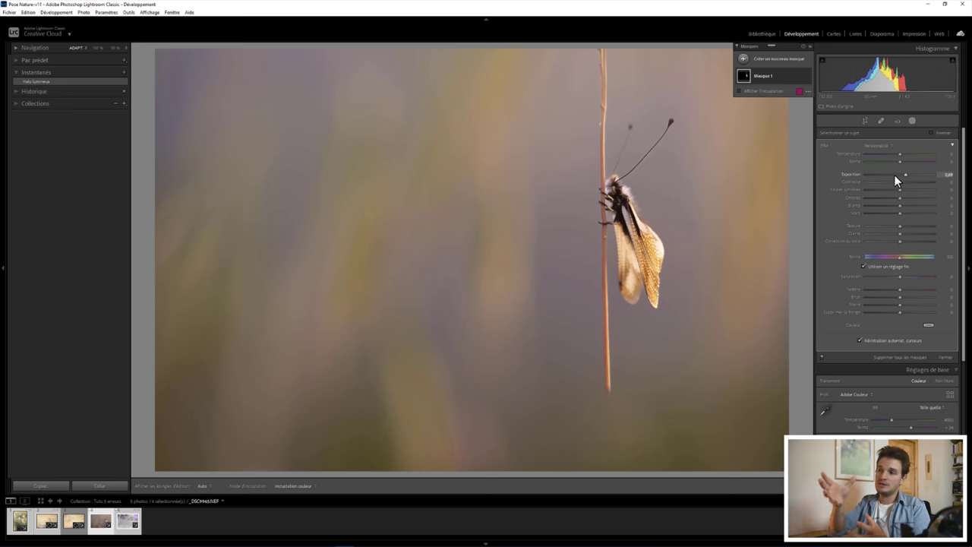
{"action": "left_click", "coordinate": [894, 174]}
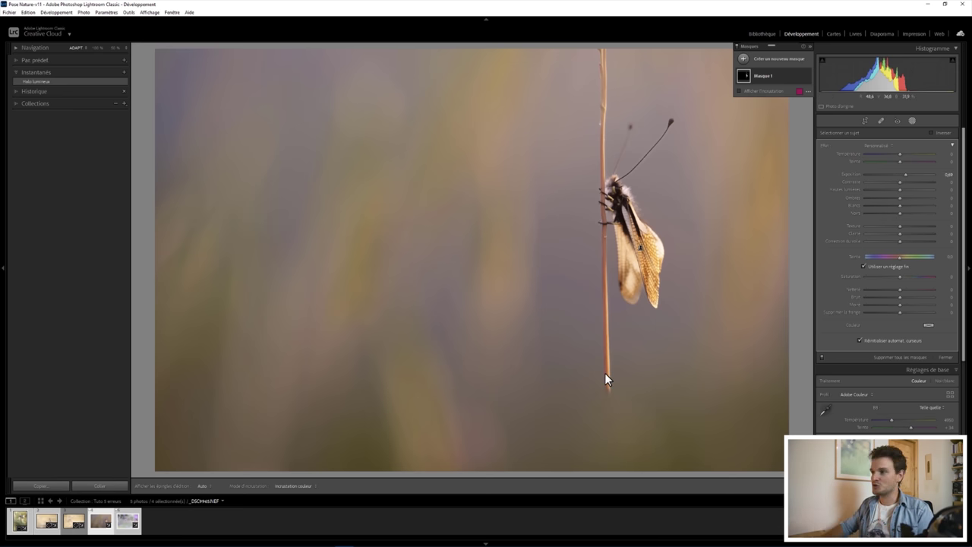
Subtract the stem from the subject mask by brushing over it.
{"action": "left_click", "coordinate": [785, 75]}
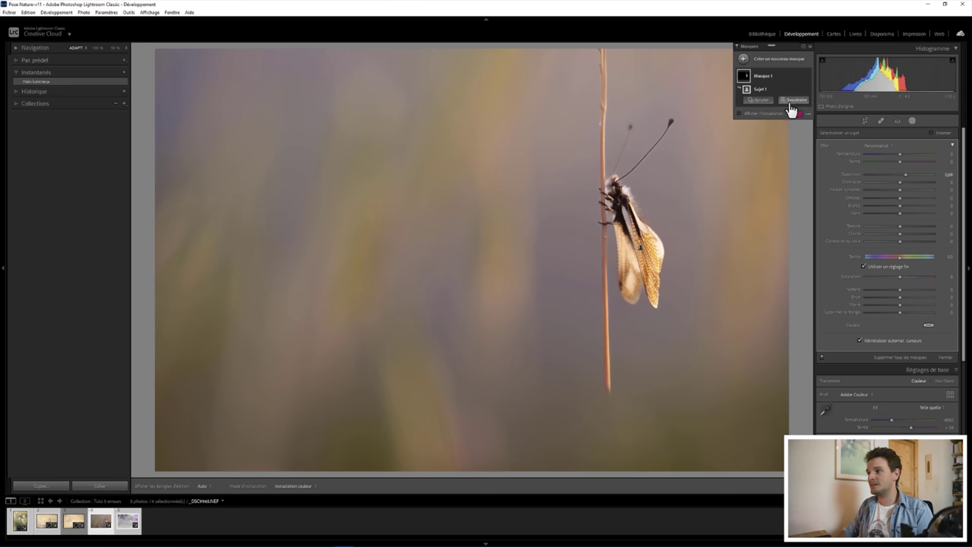
{"action": "left_click", "coordinate": [791, 110]}
{"action": "left_click", "coordinate": [804, 143]}
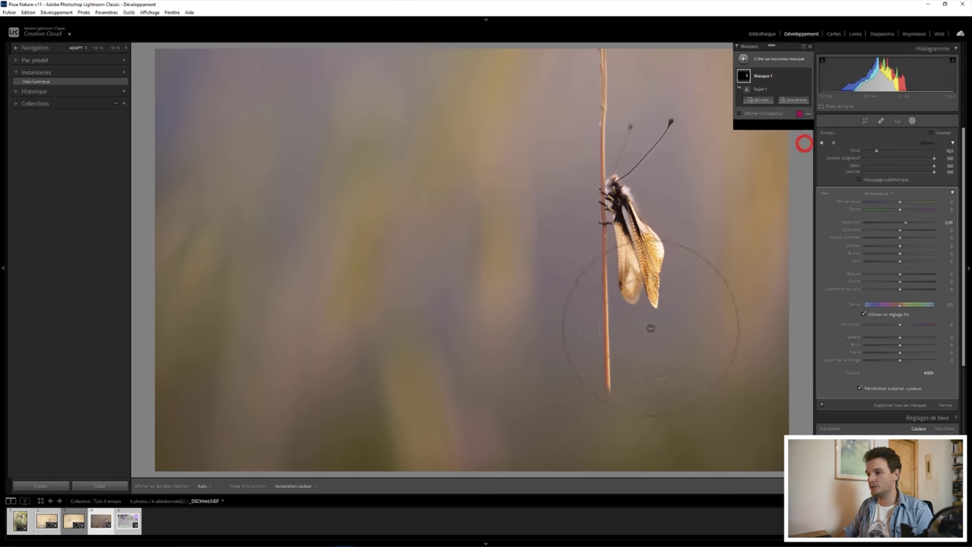
{"action": "key", "text": "h"}
{"action": "left_click", "coordinate": [604, 390]}
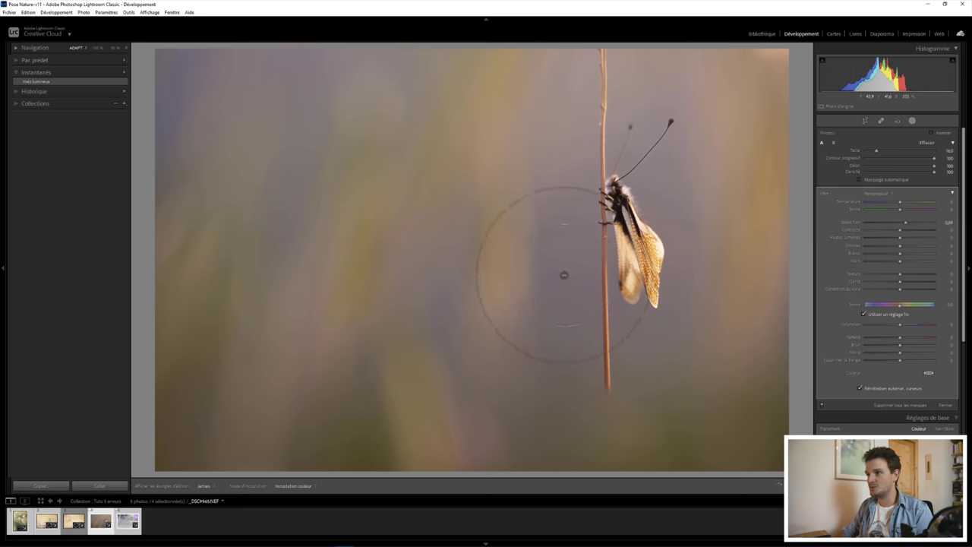
{"action": "mouse_move", "coordinate": [586, 53]}
{"action": "left_mouse_down"}
{"action": "mouse_move", "coordinate": [569, 108]}
{"action": "mouse_move", "coordinate": [580, 102]}
{"action": "left_mouse_up"}
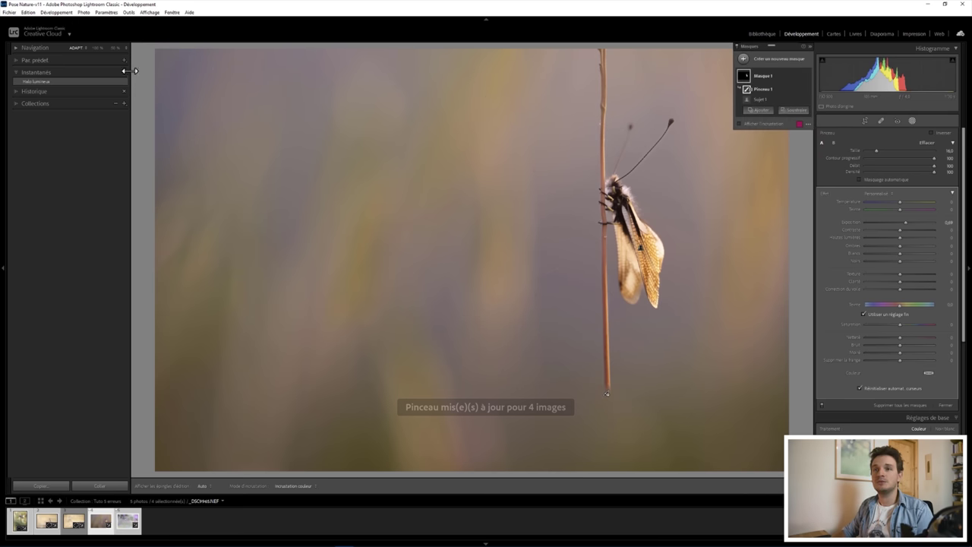
{"action": "left_click", "coordinate": [124, 72]}
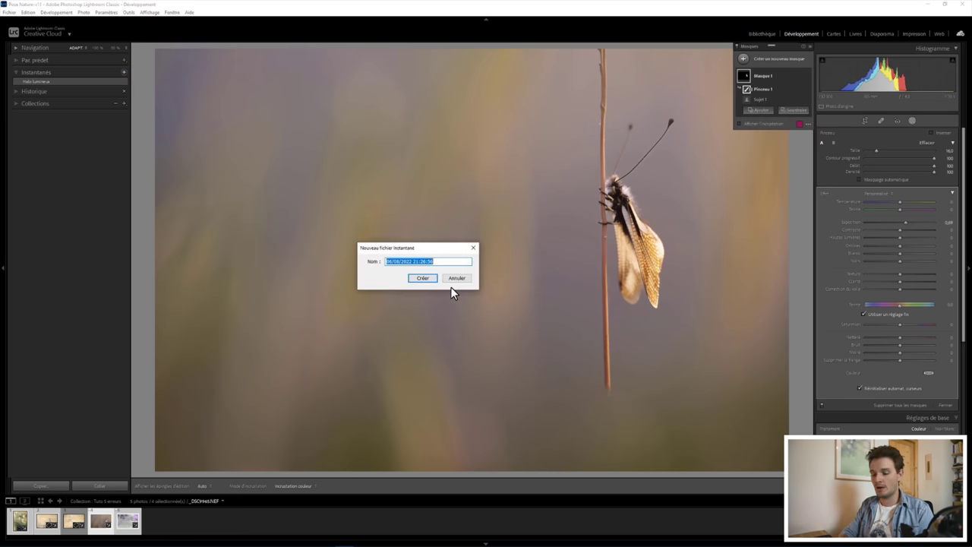
Save the subject-mask edit as the snapshot 'Détourage'.
{"action": "type", "text": "Détoura"}
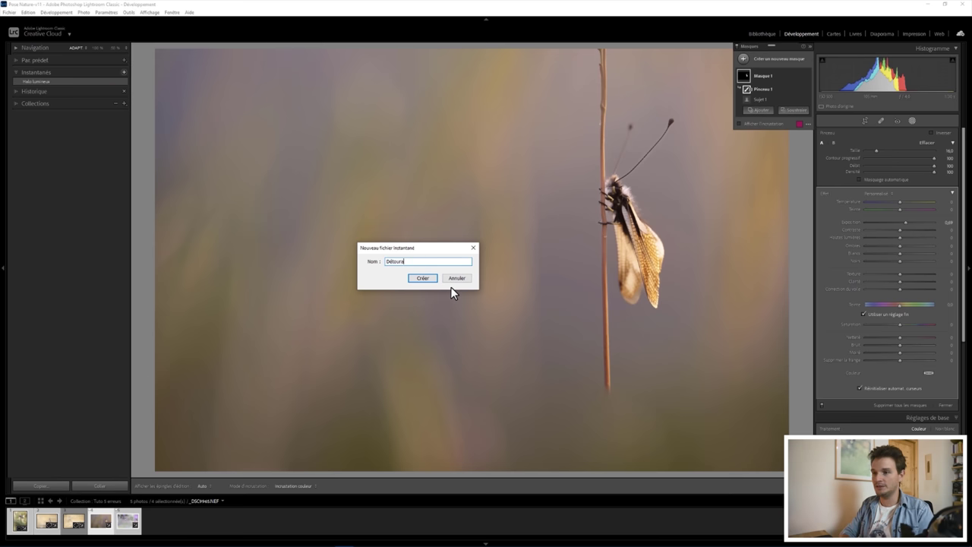
{"action": "type", "text": "ge"}
{"action": "key", "text": "Return"}
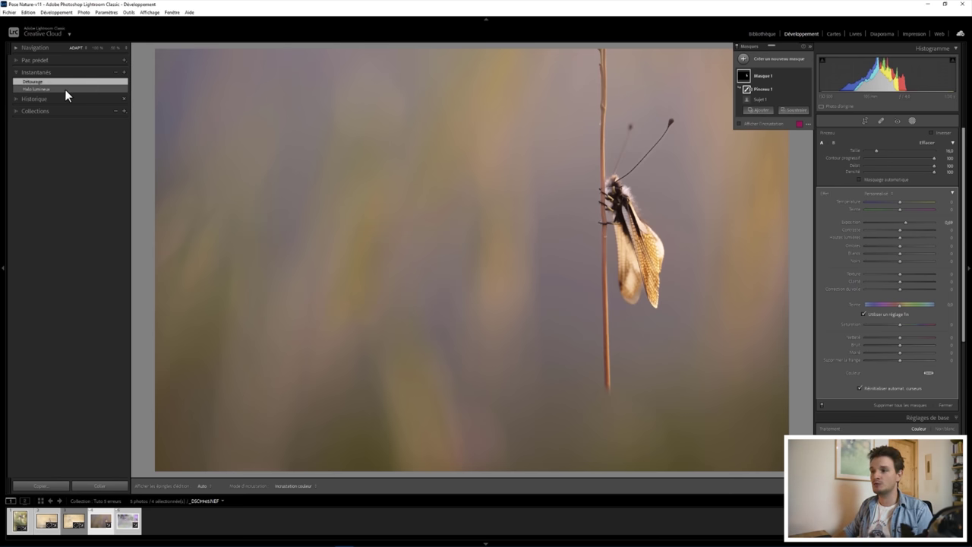
{"action": "left_click", "coordinate": [64, 89]}
{"action": "left_click", "coordinate": [66, 80]}
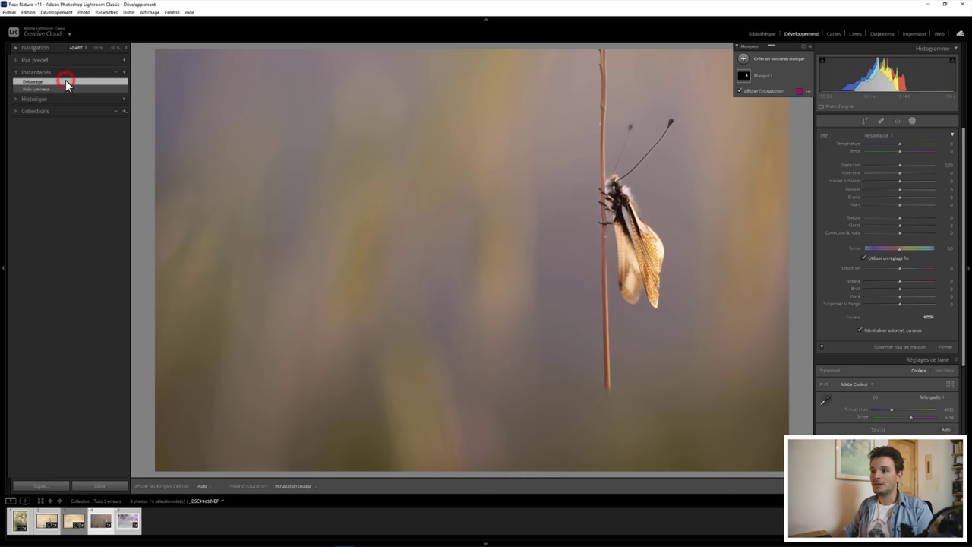
Compare the Halo lumineux and Détourage snapshots, then delete the subject mask.
{"action": "left_click", "coordinate": [61, 88]}
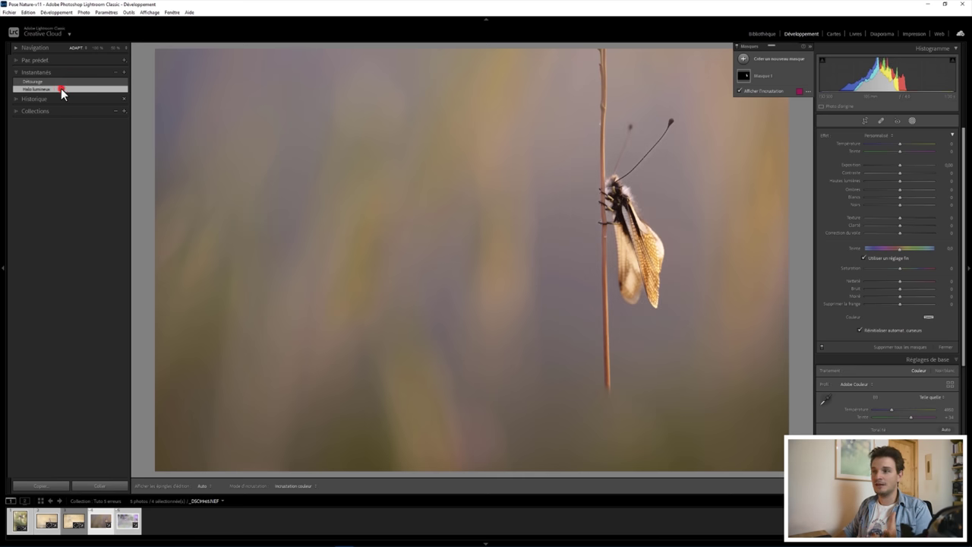
{"action": "left_click", "coordinate": [63, 82]}
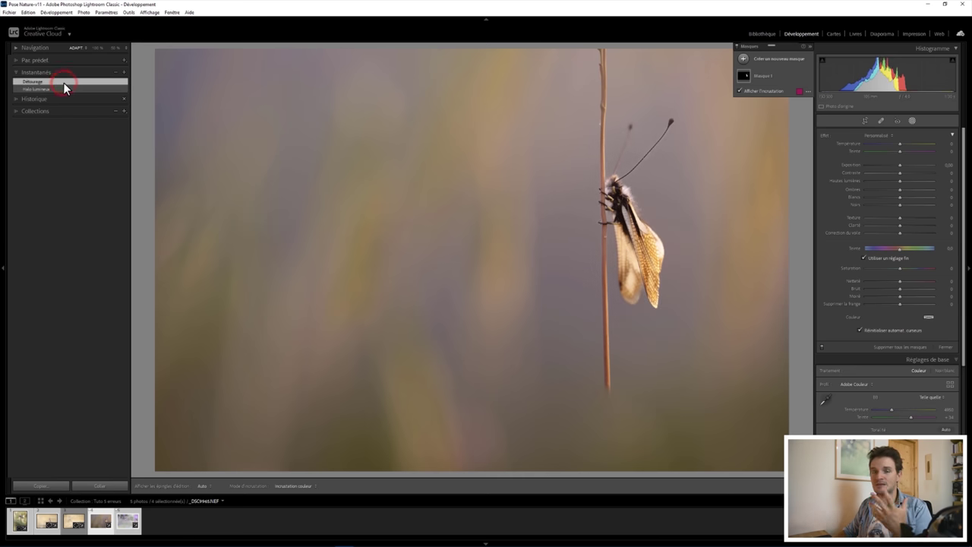
{"action": "left_click", "coordinate": [53, 90]}
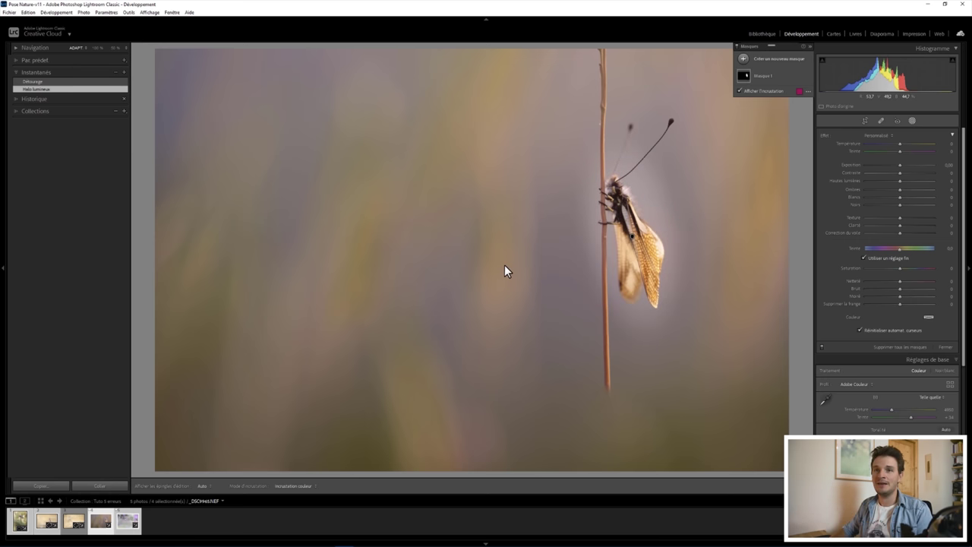
{"action": "left_click", "coordinate": [91, 82]}
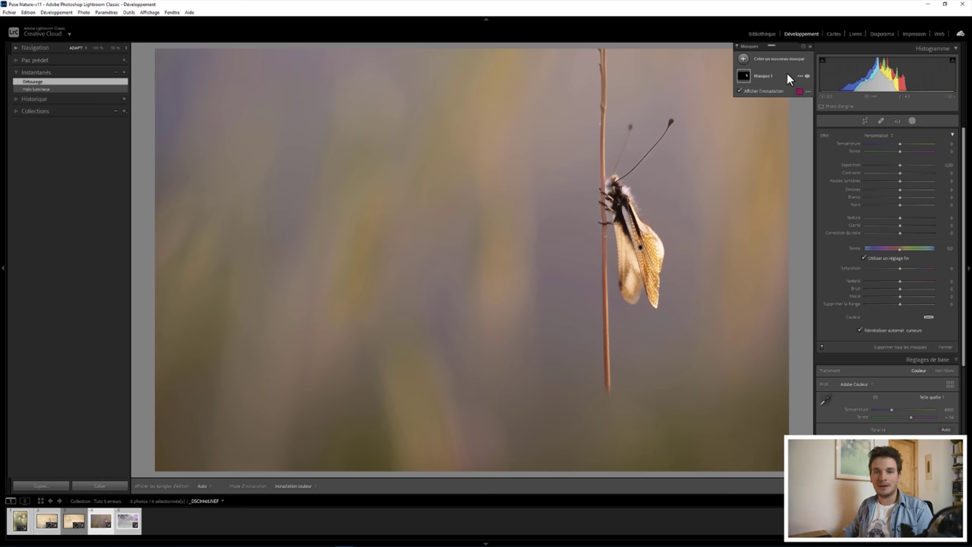
{"action": "key", "text": "Delete"}
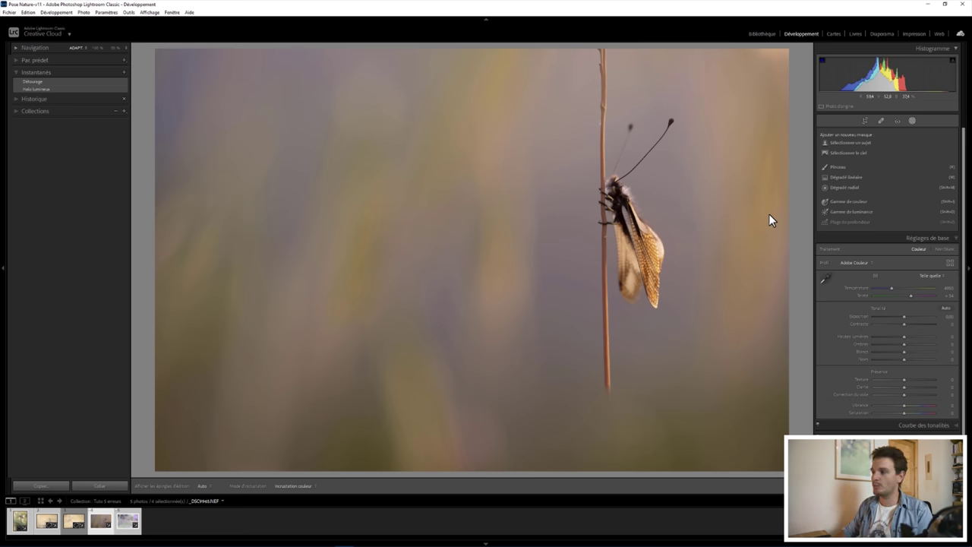
Paint a new brush mask over the owlfly's wings at 50% zoom.
{"action": "left_click", "coordinate": [833, 167]}
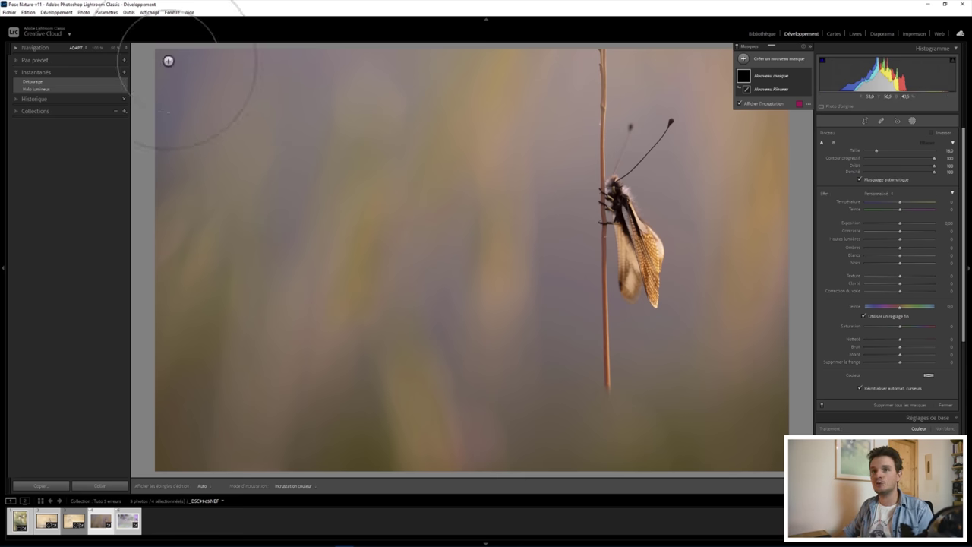
{"action": "left_click", "coordinate": [113, 48]}
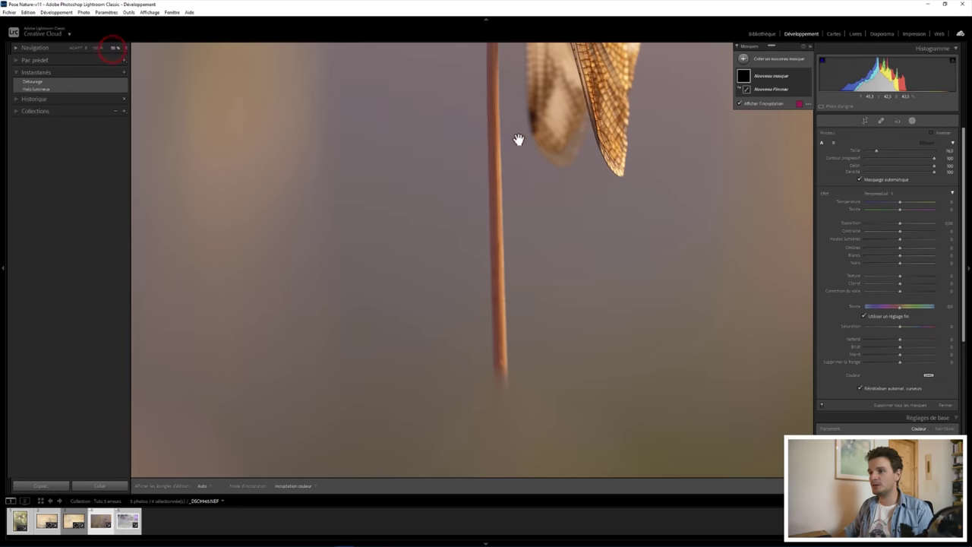
{"action": "left_click_drag", "start_coordinate": [519, 139], "coordinate": [466, 380]}
{"action": "scroll", "coordinate": [486, 251], "scroll_direction": "down", "scroll_amount": 3}
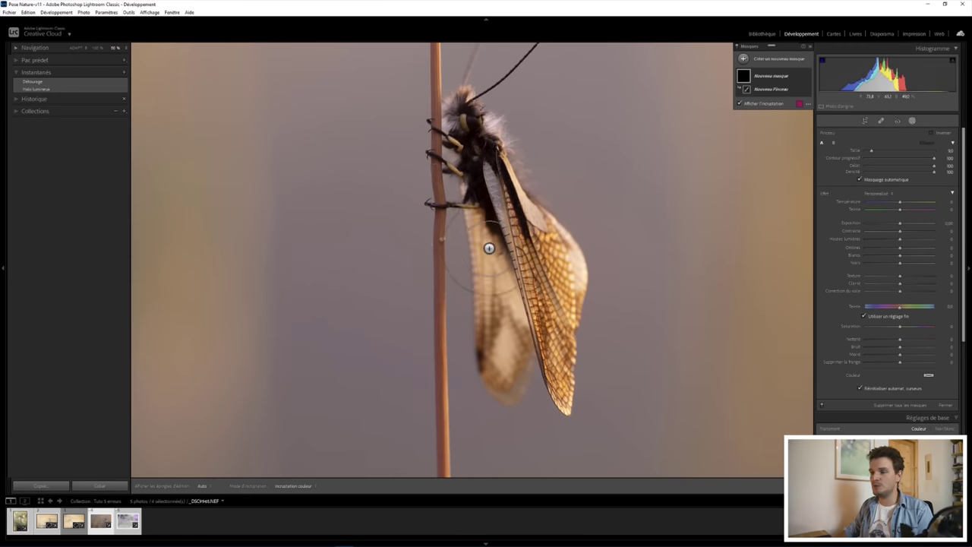
{"action": "left_click_drag", "start_coordinate": [481, 226], "coordinate": [494, 274]}
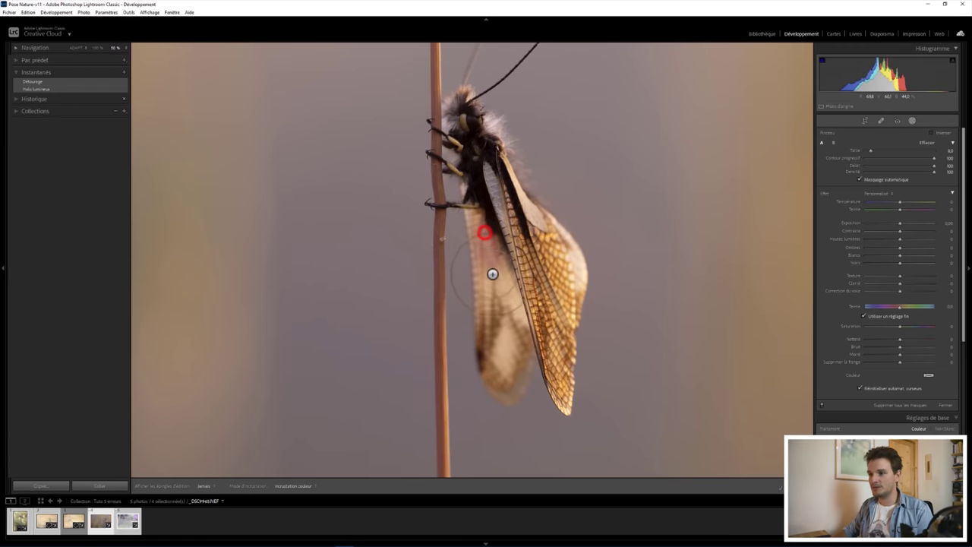
{"action": "mouse_move", "coordinate": [482, 231]}
{"action": "left_mouse_down"}
{"action": "mouse_move", "coordinate": [499, 315]}
{"action": "mouse_move", "coordinate": [497, 370]}
{"action": "mouse_move", "coordinate": [502, 335]}
{"action": "mouse_move", "coordinate": [510, 384]}
{"action": "mouse_move", "coordinate": [528, 278]}
{"action": "mouse_move", "coordinate": [560, 362]}
{"action": "mouse_move", "coordinate": [560, 395]}
{"action": "mouse_move", "coordinate": [571, 260]}
{"action": "mouse_move", "coordinate": [567, 270]}
{"action": "mouse_move", "coordinate": [525, 201]}
{"action": "mouse_move", "coordinate": [504, 202]}
{"action": "mouse_move", "coordinate": [501, 222]}
{"action": "mouse_move", "coordinate": [483, 152]}
{"action": "mouse_move", "coordinate": [484, 184]}
{"action": "mouse_move", "coordinate": [463, 161]}
{"action": "mouse_move", "coordinate": [468, 102]}
{"action": "mouse_move", "coordinate": [503, 141]}
{"action": "mouse_move", "coordinate": [521, 191]}
{"action": "mouse_move", "coordinate": [465, 191]}
{"action": "mouse_move", "coordinate": [458, 137]}
{"action": "mouse_move", "coordinate": [491, 168]}
{"action": "left_mouse_up"}
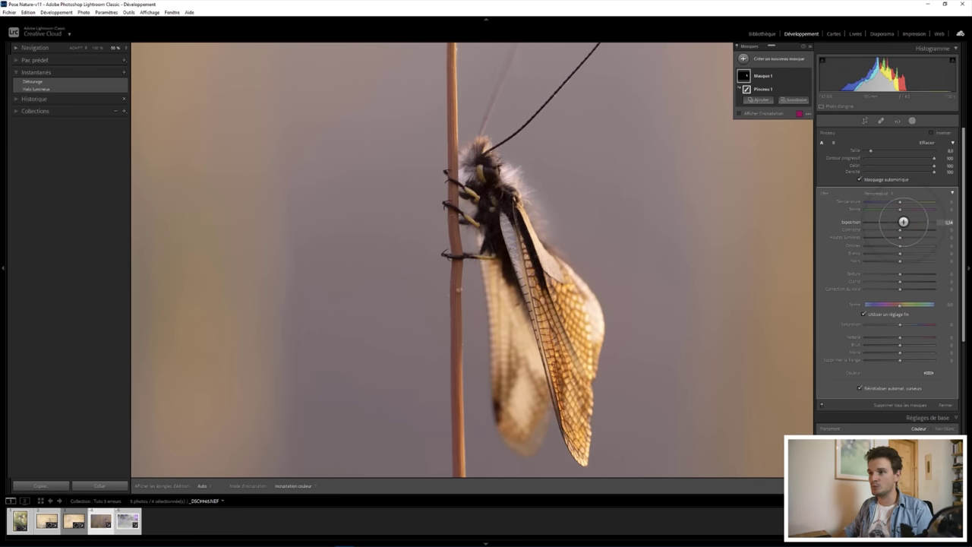
Raise the mask's Shadows, restore the Halo lumineux snapshot, and undo the last change.
{"action": "left_click_drag", "start_coordinate": [907, 244], "coordinate": [917, 244]}
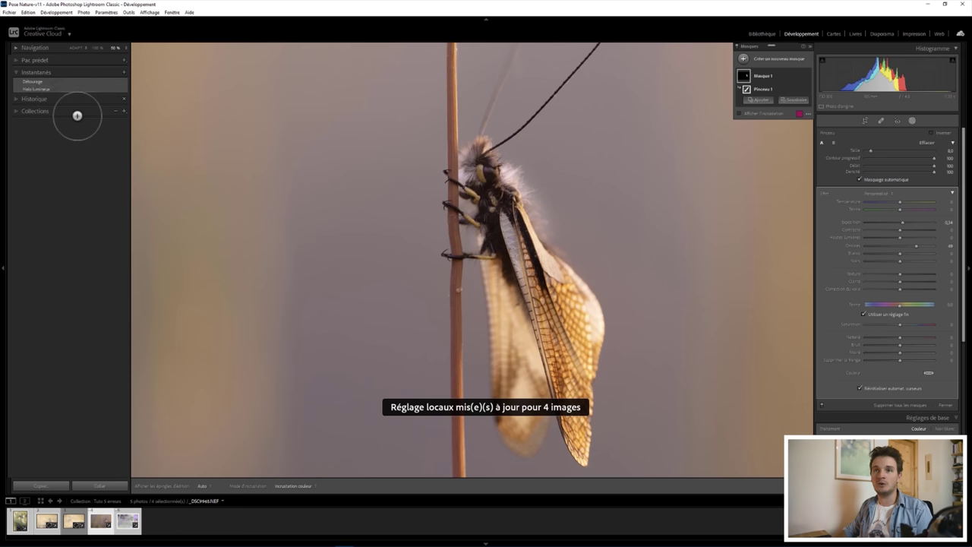
{"action": "left_click", "coordinate": [80, 88]}
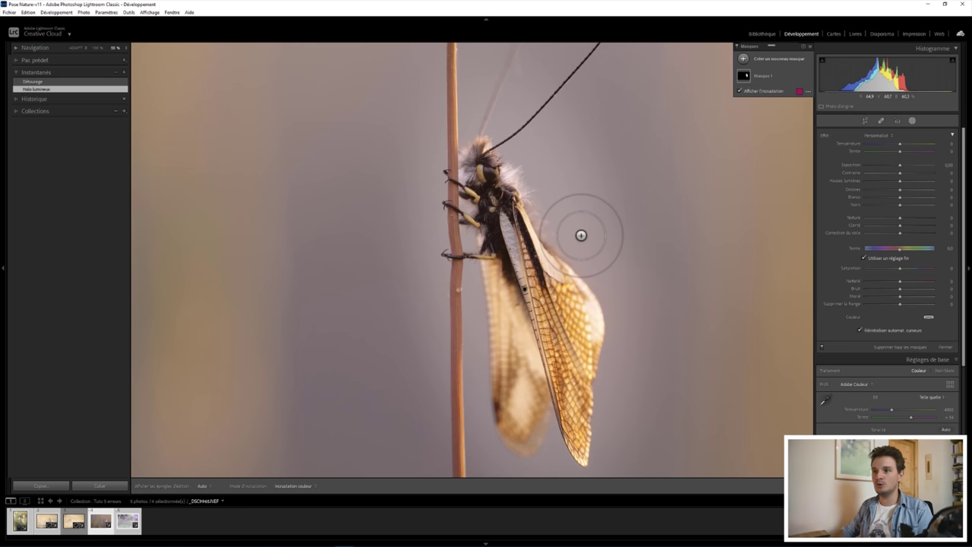
{"action": "key", "text": "ctrl+z"}
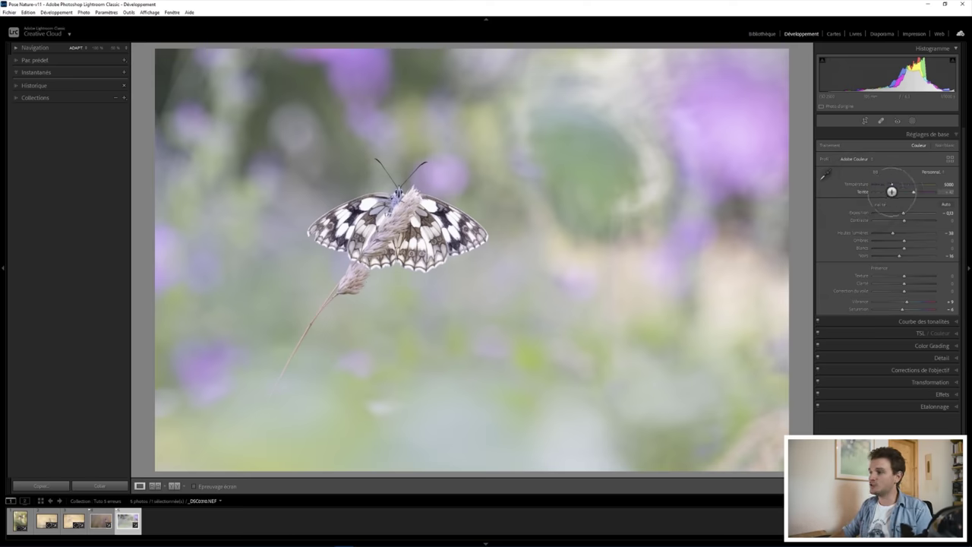
Shift the butterfly photo's Tint toward magenta and inspect it at 50% before fitting back.
{"action": "left_click_drag", "start_coordinate": [913, 192], "coordinate": [919, 192]}
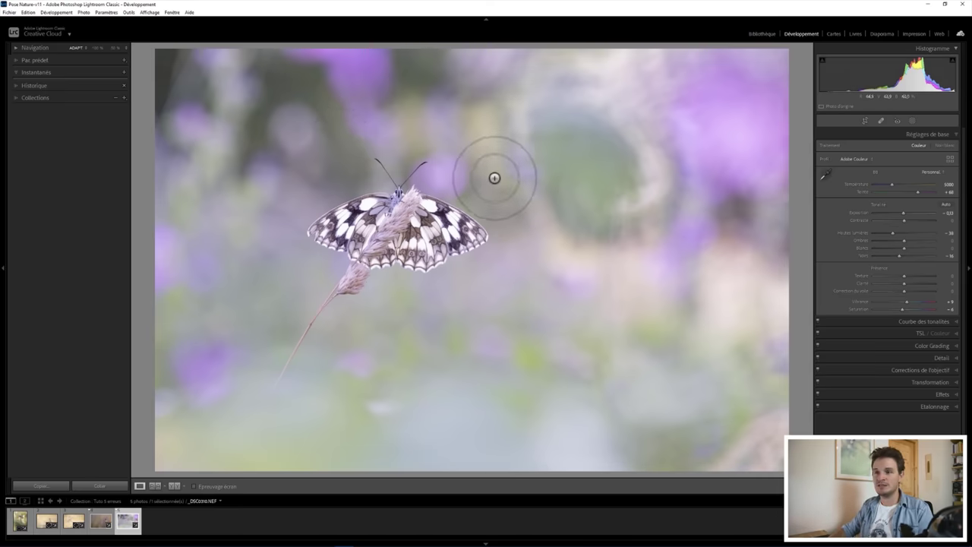
{"action": "left_click", "coordinate": [386, 244]}
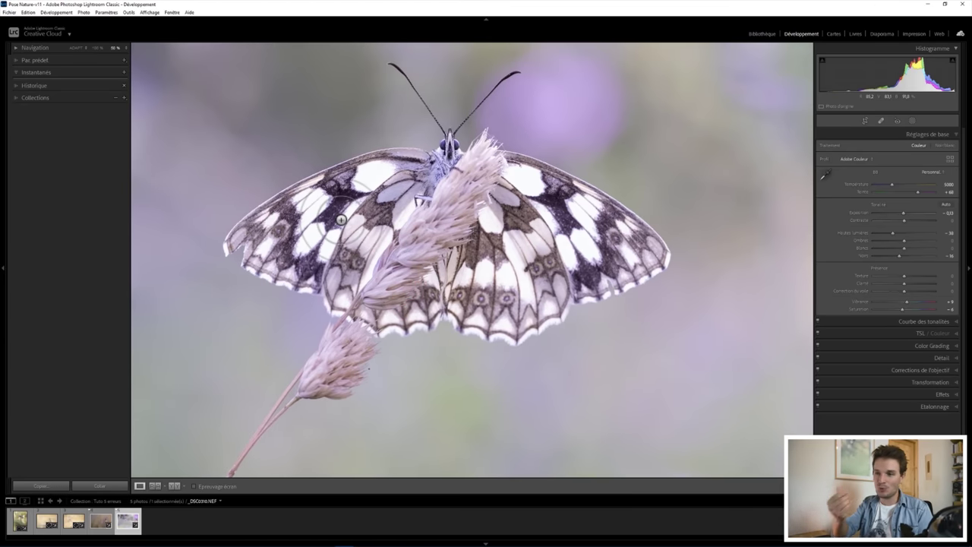
{"action": "left_click_drag", "start_coordinate": [408, 251], "coordinate": [497, 154]}
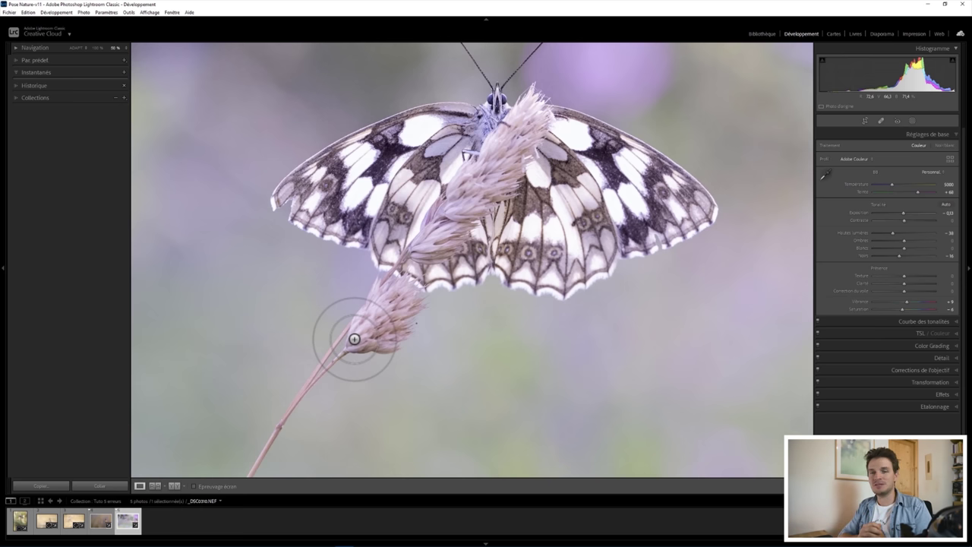
{"action": "key", "text": "z"}
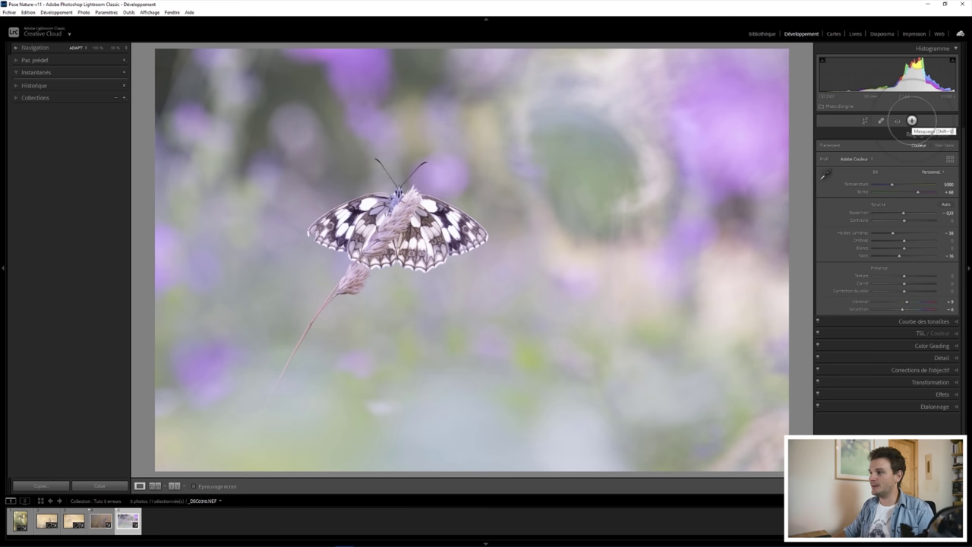
Mask the butterfly with Select Subject and shift its Tint toward green, about -20.
{"action": "left_click", "coordinate": [912, 120]}
{"action": "left_click", "coordinate": [762, 56]}
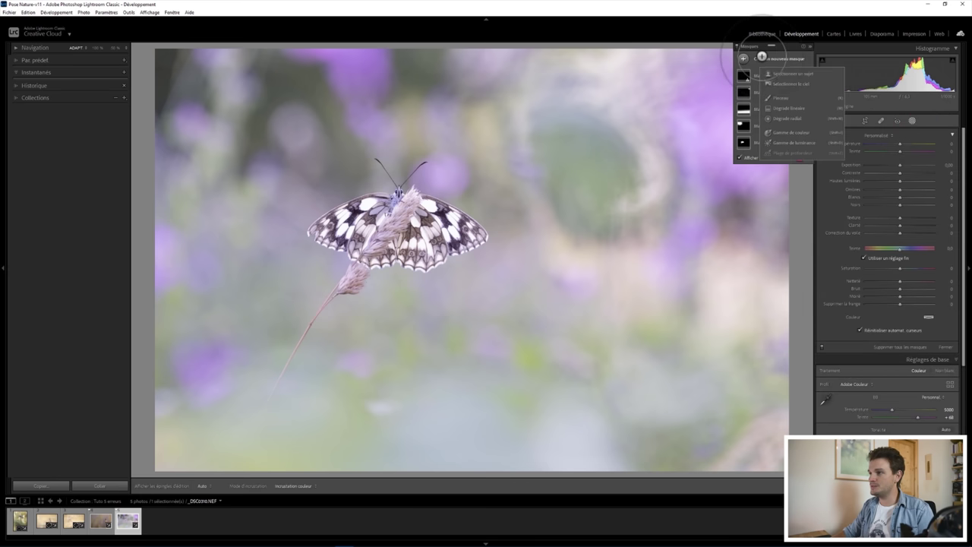
{"action": "left_click", "coordinate": [798, 76]}
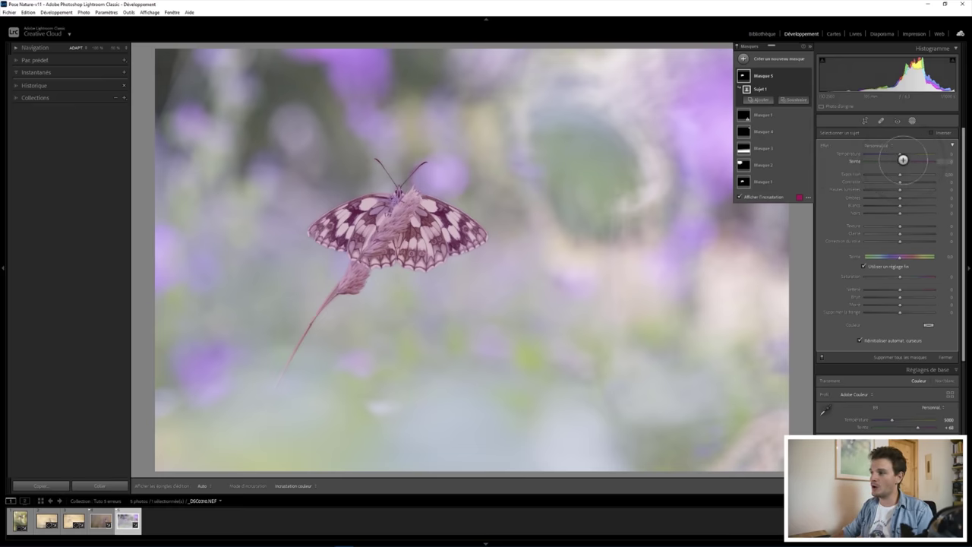
{"action": "left_click", "coordinate": [900, 161]}
{"action": "left_click_drag", "start_coordinate": [898, 161], "coordinate": [892, 161]}
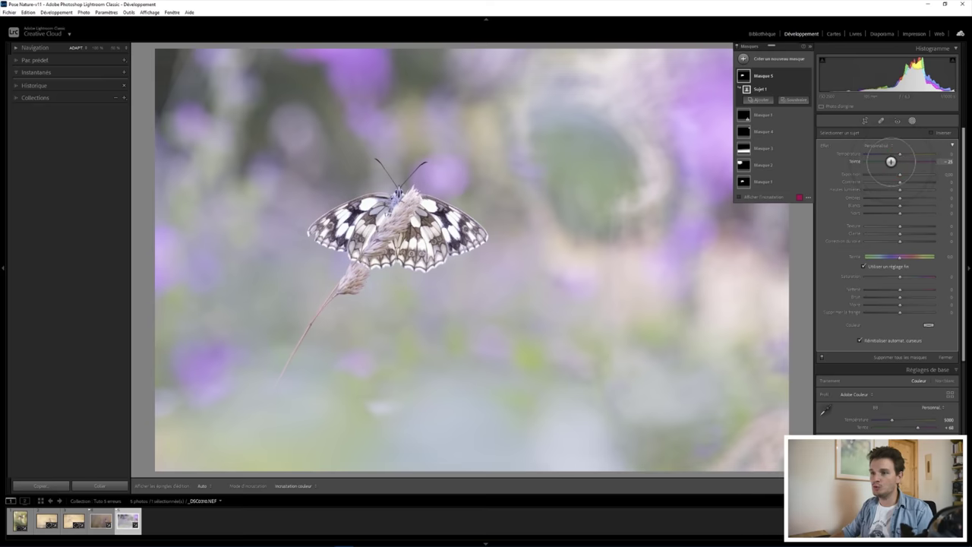
Zoom in on the wings, toggling the mask to compare while fine-tuning Tint and Temperature.
{"action": "left_click", "coordinate": [114, 48]}
{"action": "left_click_drag", "start_coordinate": [451, 220], "coordinate": [509, 222]}
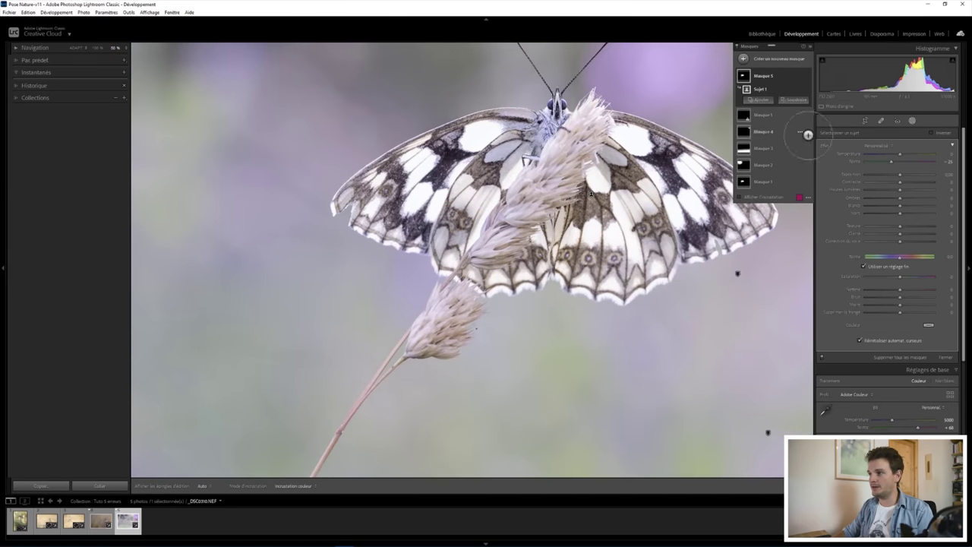
{"action": "left_click", "coordinate": [806, 76]}
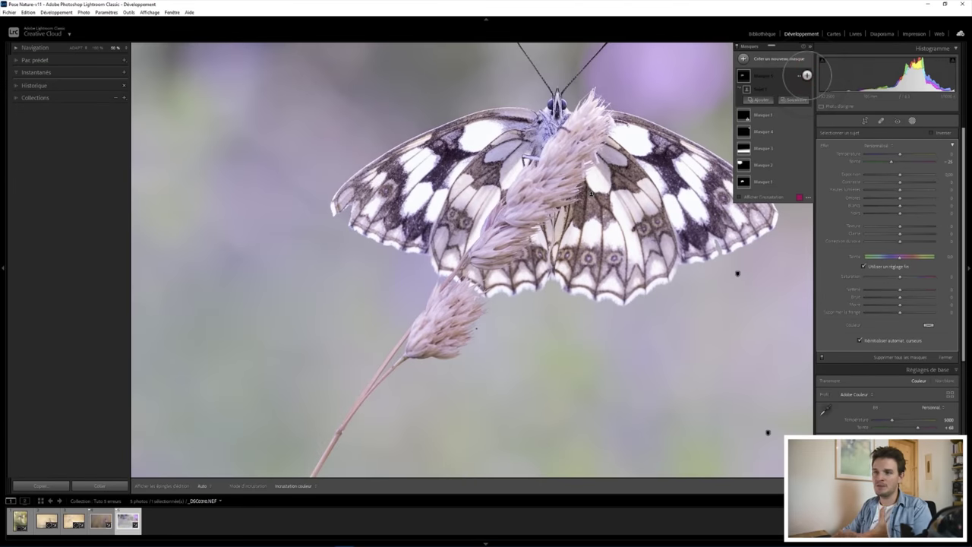
{"action": "left_click", "coordinate": [807, 75]}
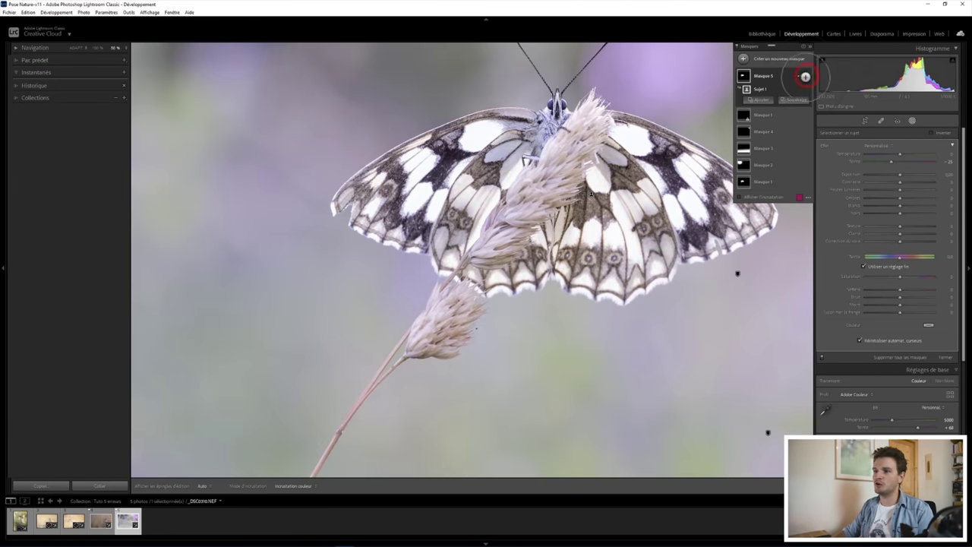
{"action": "left_click", "coordinate": [893, 162]}
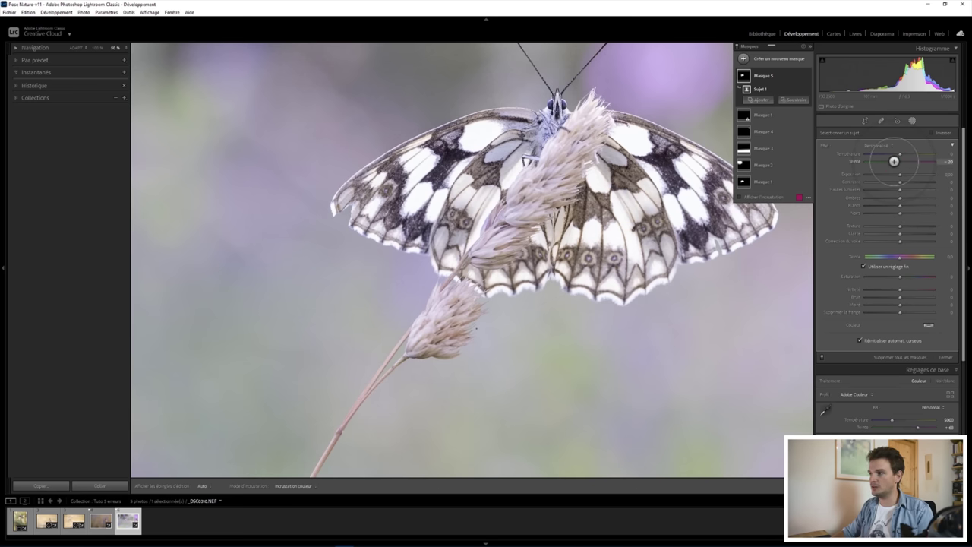
{"action": "left_click", "coordinate": [903, 153]}
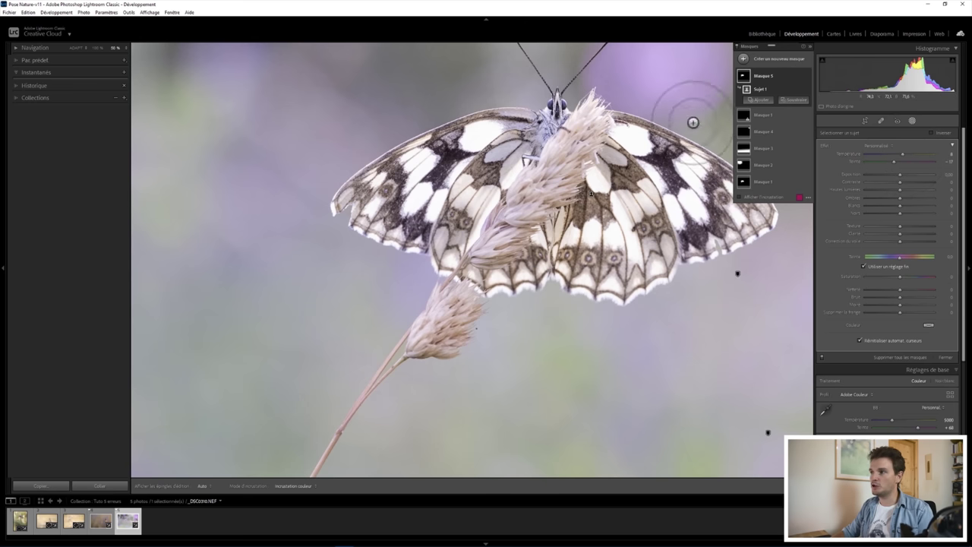
{"action": "left_click", "coordinate": [806, 76]}
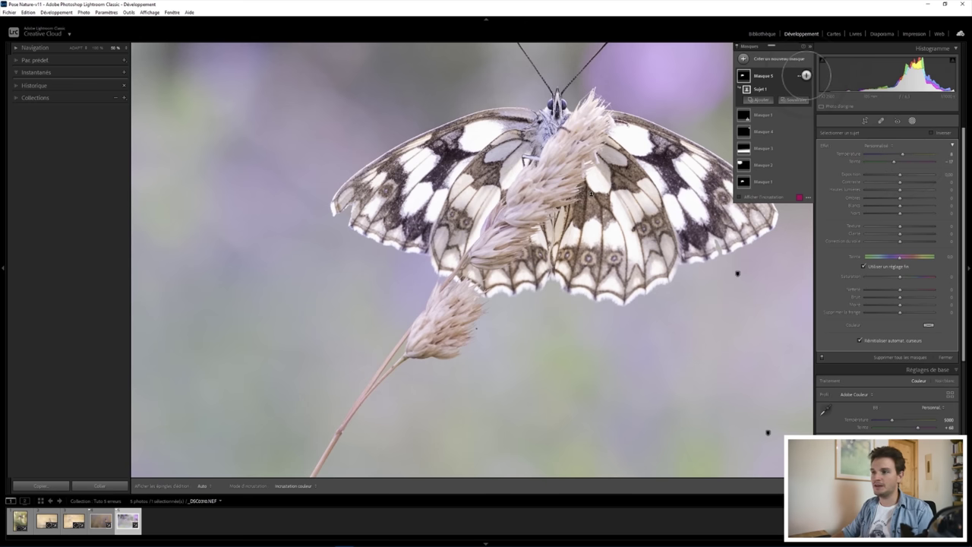
{"action": "left_click", "coordinate": [805, 75]}
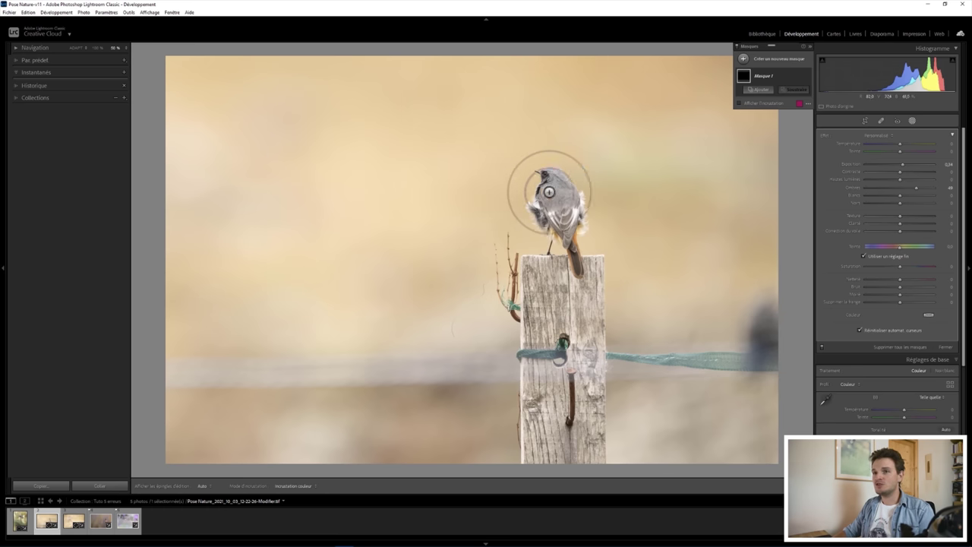
Brush an adjustment on the bird, check it at 100%, then show Reference view beside it.
{"action": "left_click_drag", "start_coordinate": [562, 187], "coordinate": [550, 182]}
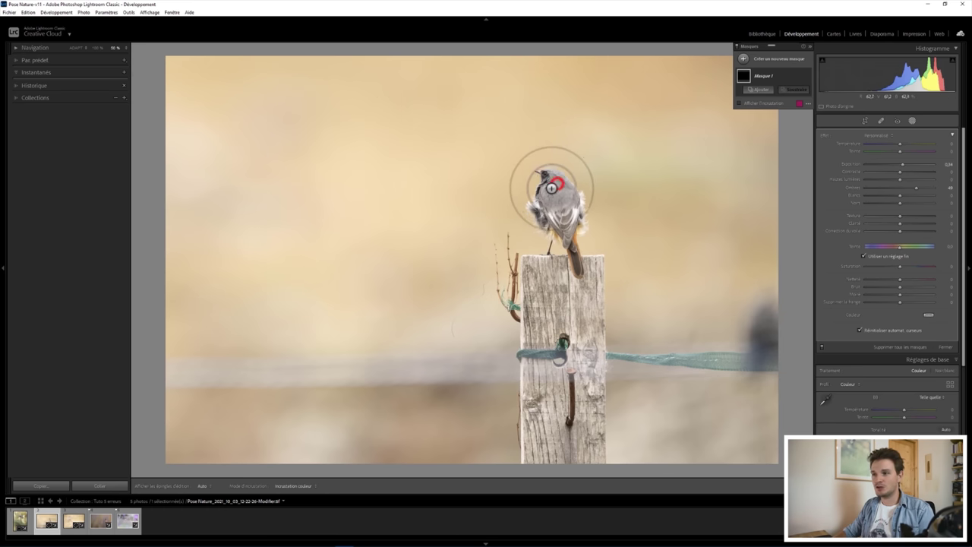
{"action": "key", "text": "ctrl+minus"}
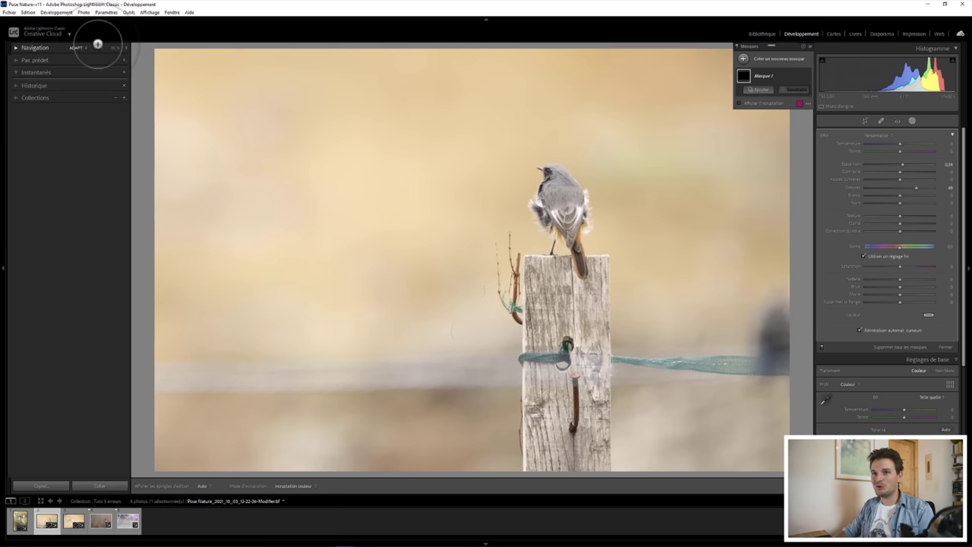
{"action": "left_click", "coordinate": [97, 47]}
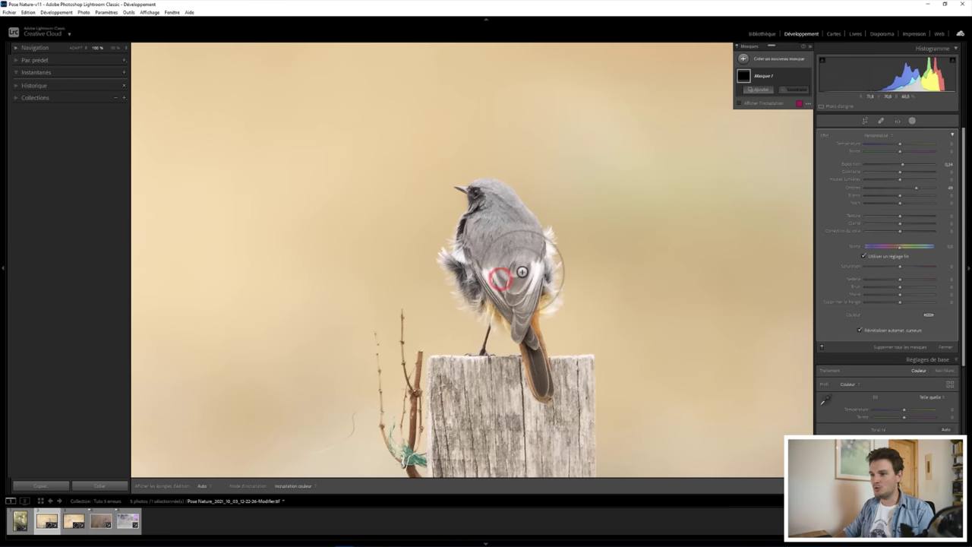
{"action": "left_click_drag", "start_coordinate": [512, 274], "coordinate": [535, 258]}
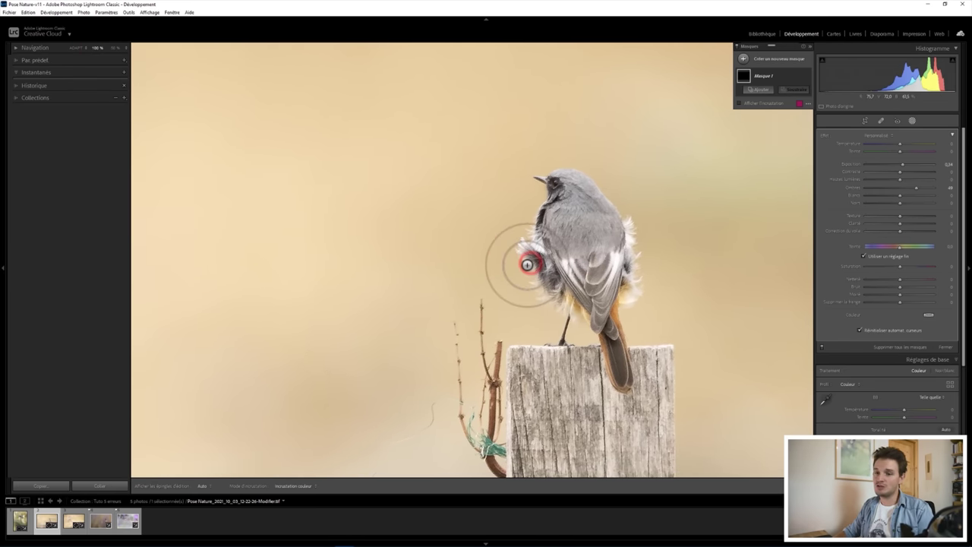
{"action": "key", "text": "z"}
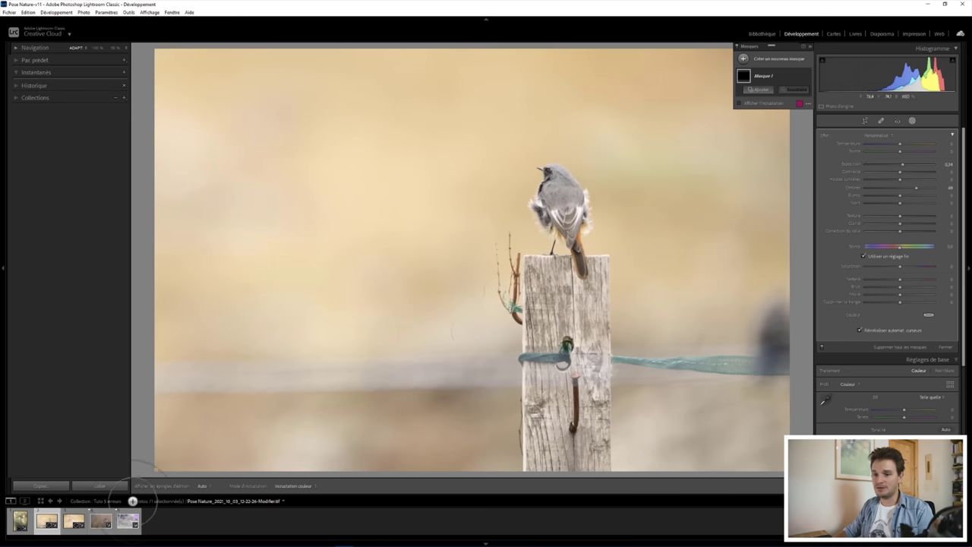
{"action": "key", "text": "shift+r"}
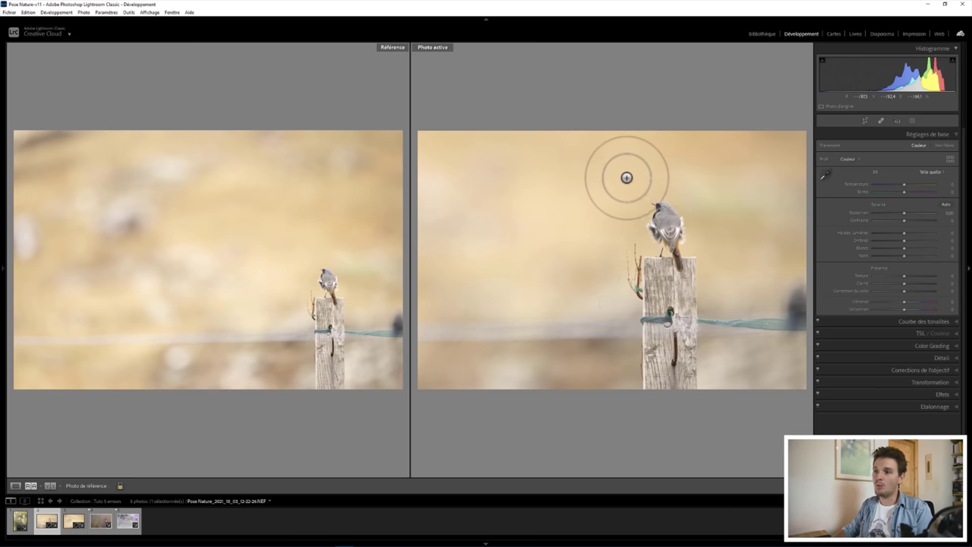
Inspect the bird close up, zoom back to fit, and return to the single Loupe view.
{"action": "left_click", "coordinate": [662, 222]}
{"action": "left_click_drag", "start_coordinate": [665, 224], "coordinate": [647, 234]}
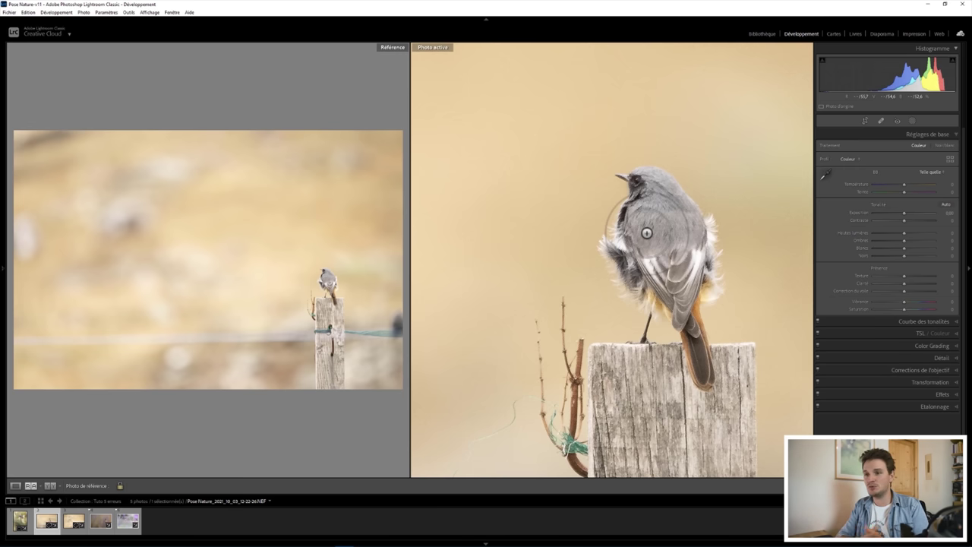
{"action": "left_click", "coordinate": [646, 233]}
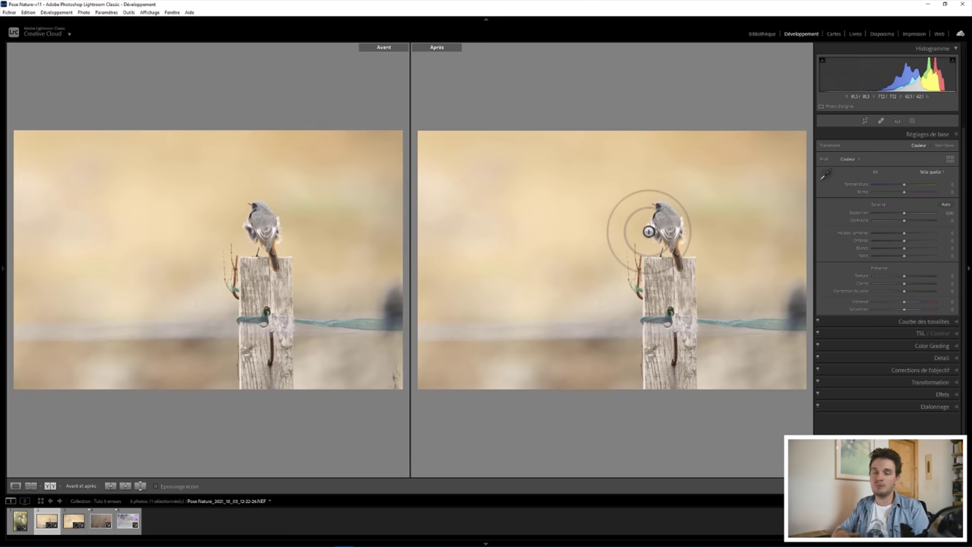
{"action": "key", "text": "d"}
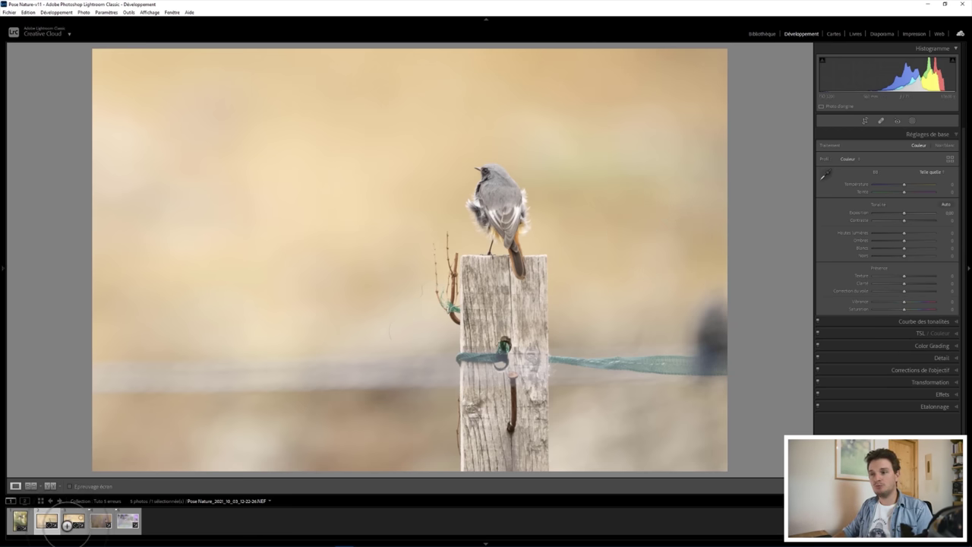
Check the original NEF and edited TIF bird photos, then open the blue butterfly photo.
{"action": "left_click", "coordinate": [68, 525]}
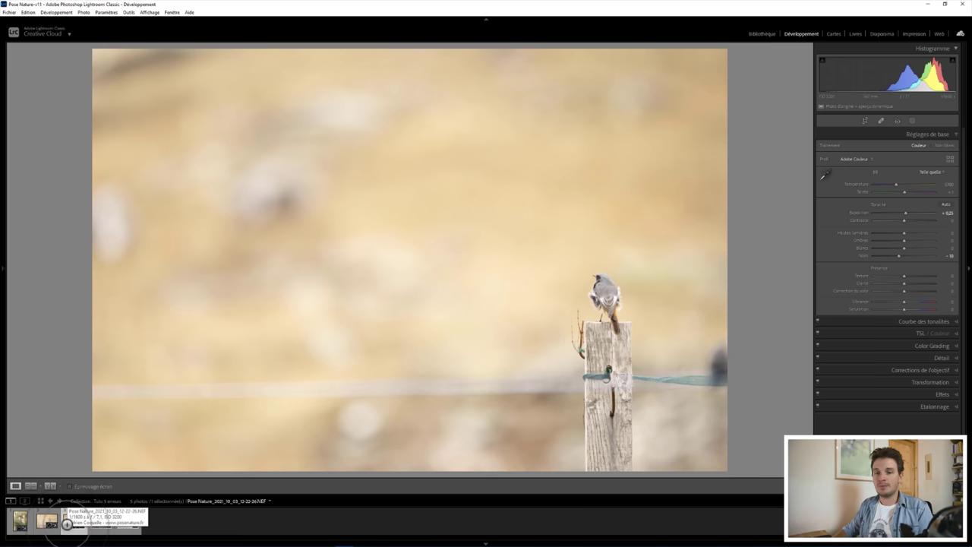
{"action": "left_click", "coordinate": [44, 521]}
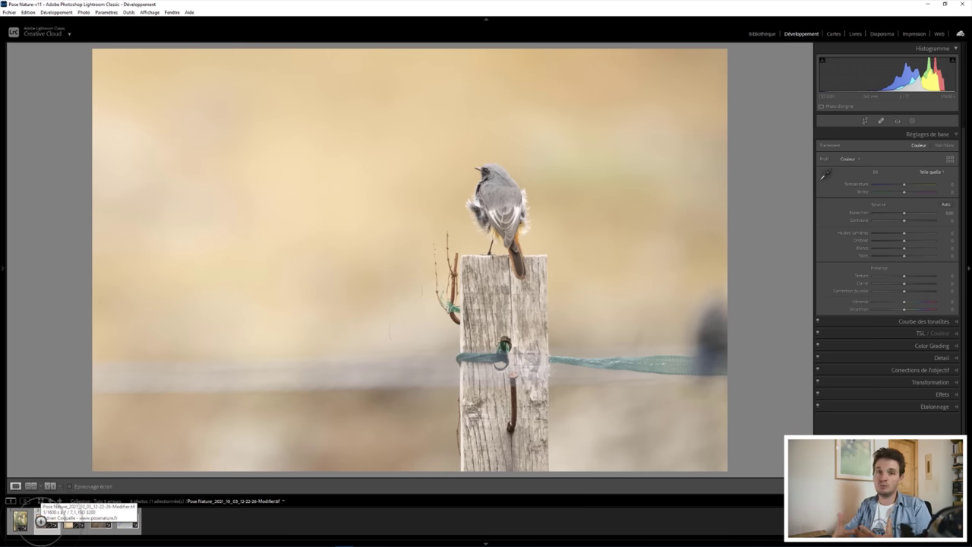
{"action": "left_click", "coordinate": [20, 521]}
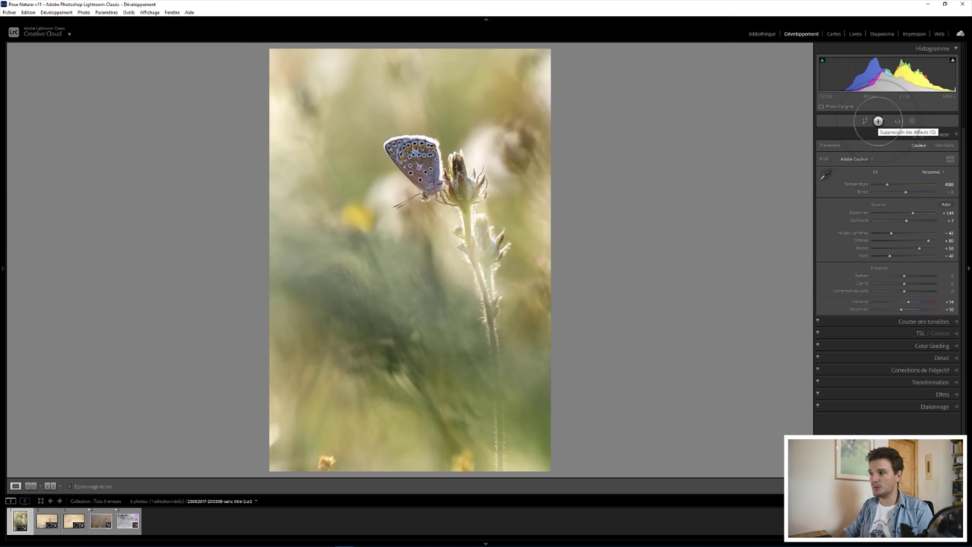
Start Spot Removal in Heal mode with Feather set to 100.
{"action": "left_click", "coordinate": [878, 121]}
{"action": "scroll", "coordinate": [325, 456], "scroll_direction": "down", "scroll_amount": 2}
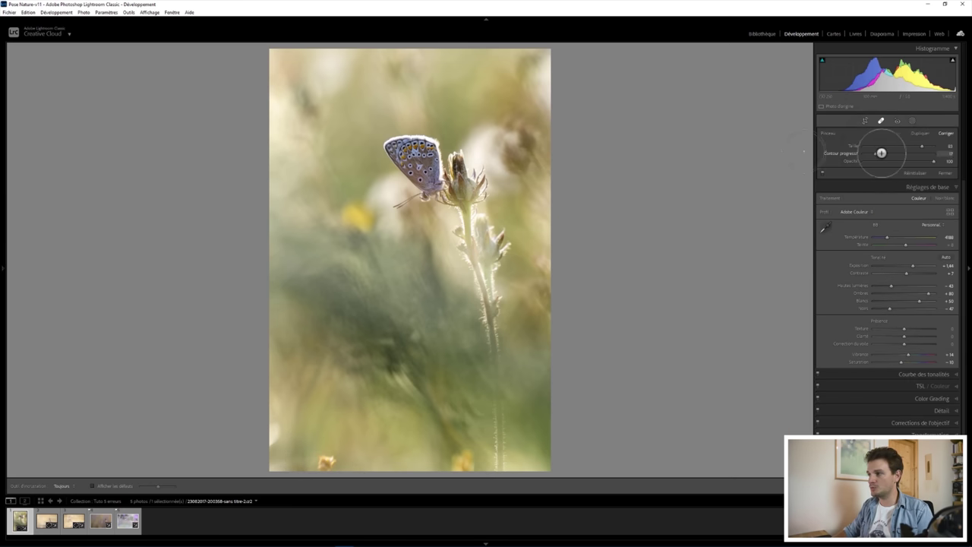
{"action": "left_click_drag", "start_coordinate": [876, 154], "coordinate": [934, 153]}
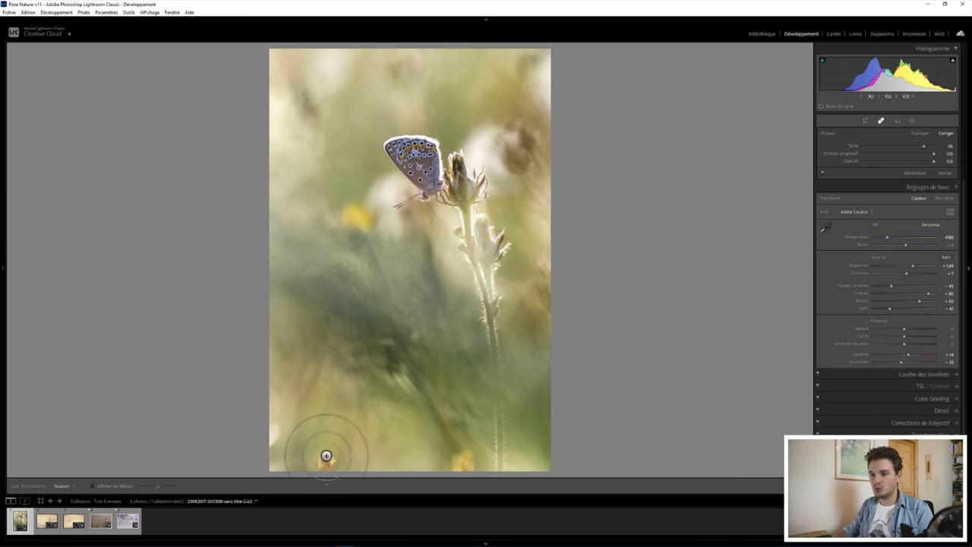
{"action": "scroll", "coordinate": [324, 460], "scroll_direction": "up", "scroll_amount": 2}
Heal the bottom-left bright blob and the yellow flower, sourcing clean background.
{"action": "left_click", "coordinate": [325, 459]}
{"action": "left_click_drag", "start_coordinate": [365, 281], "coordinate": [346, 407]}
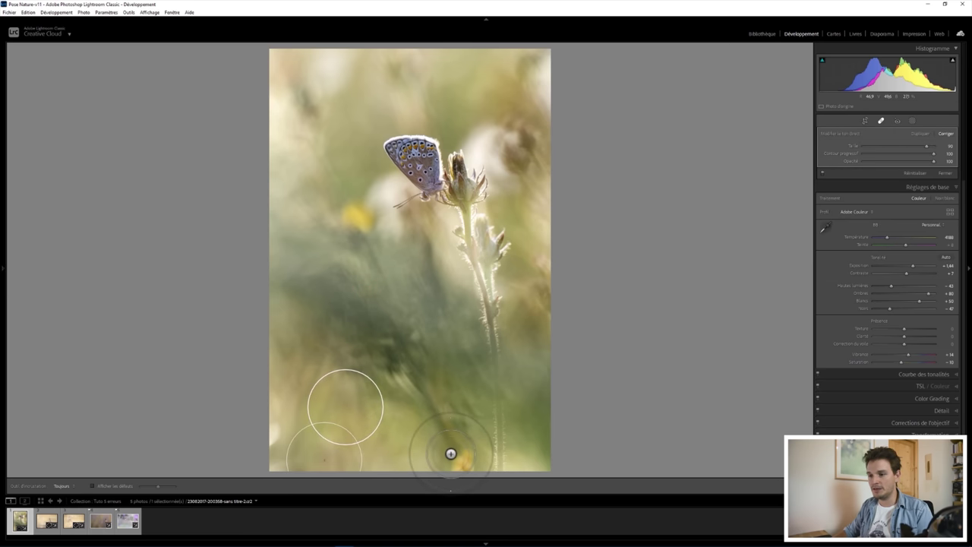
{"action": "left_click_drag", "start_coordinate": [460, 455], "coordinate": [465, 458]}
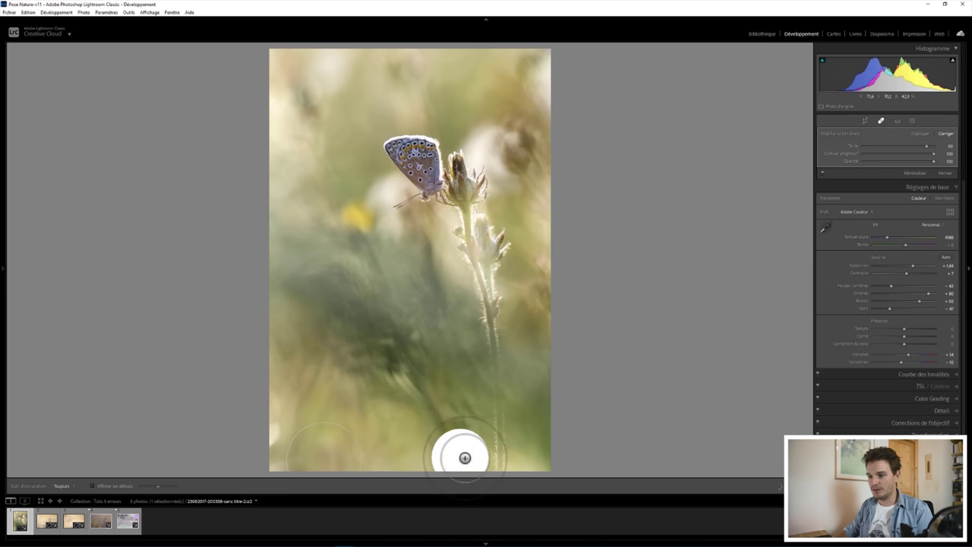
{"action": "left_click_drag", "start_coordinate": [397, 403], "coordinate": [398, 428]}
{"action": "left_click", "coordinate": [465, 450]}
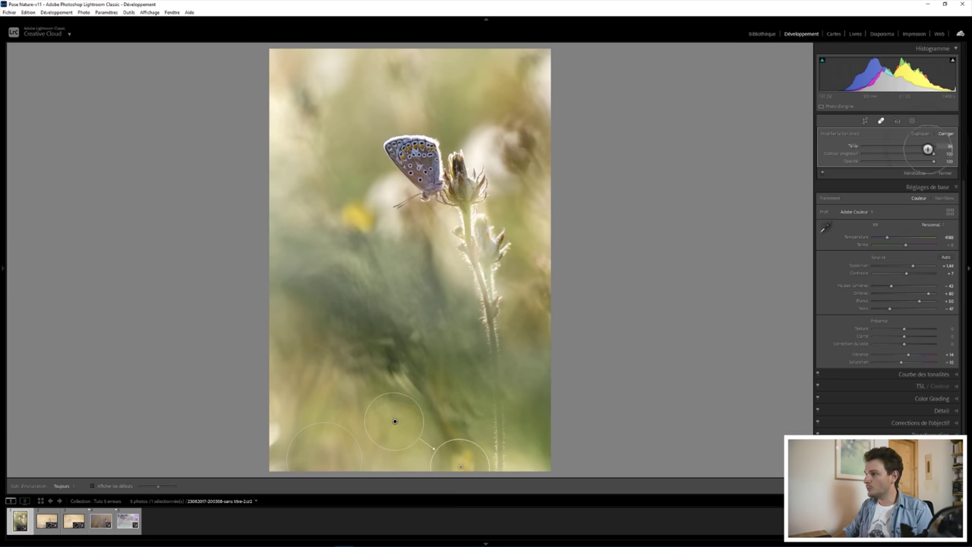
Lower the spot Feather to 41 and nudge the lower heal spot slightly.
{"action": "left_click_drag", "start_coordinate": [934, 152], "coordinate": [902, 152]}
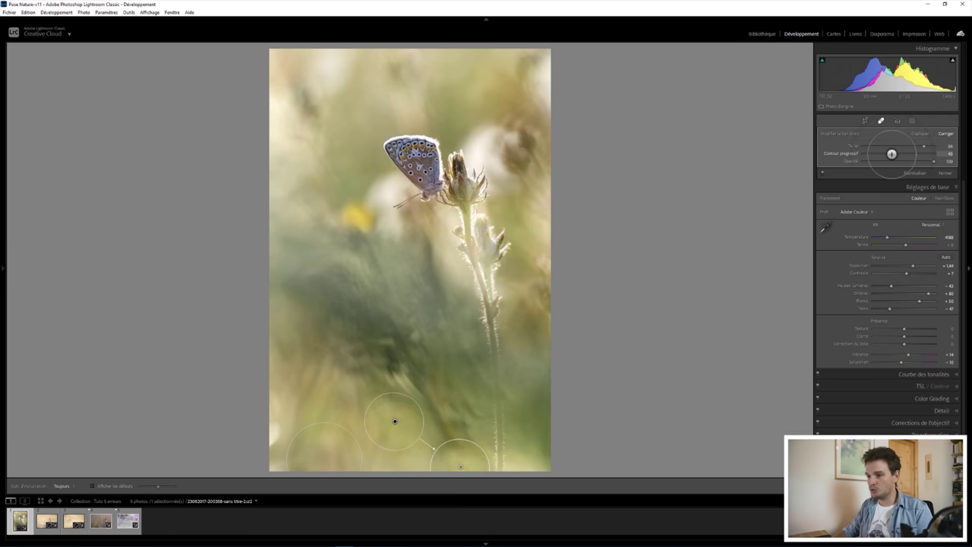
{"action": "left_click", "coordinate": [466, 454]}
{"action": "left_click_drag", "start_coordinate": [466, 454], "coordinate": [458, 462]}
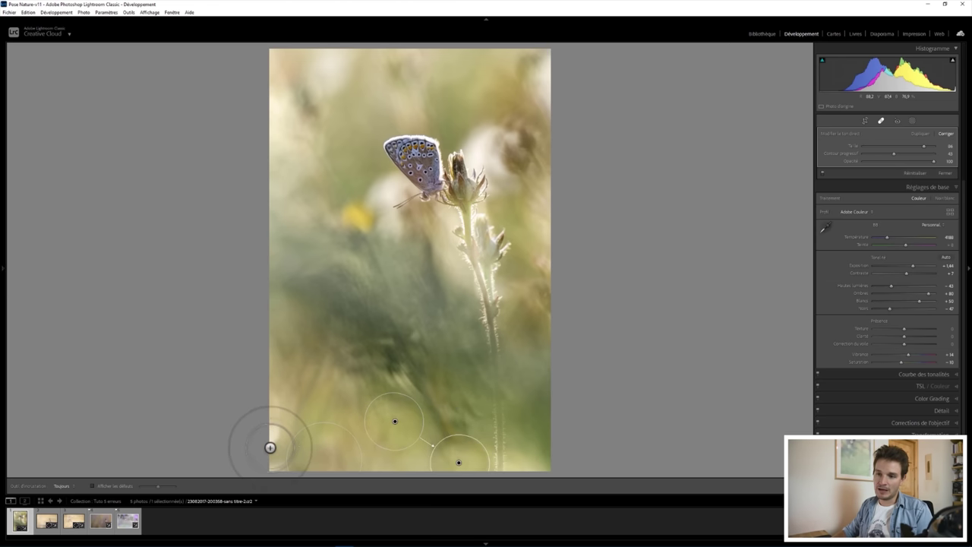
{"action": "left_click", "coordinate": [273, 436]}
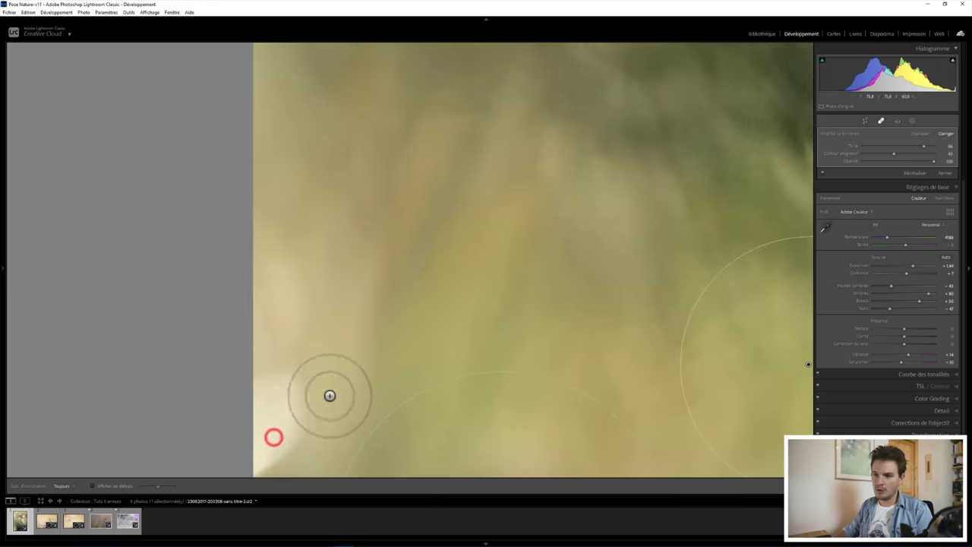
Inspect the lower-left edge up close, then add a heal spot on its bright patch.
{"action": "left_click", "coordinate": [326, 395]}
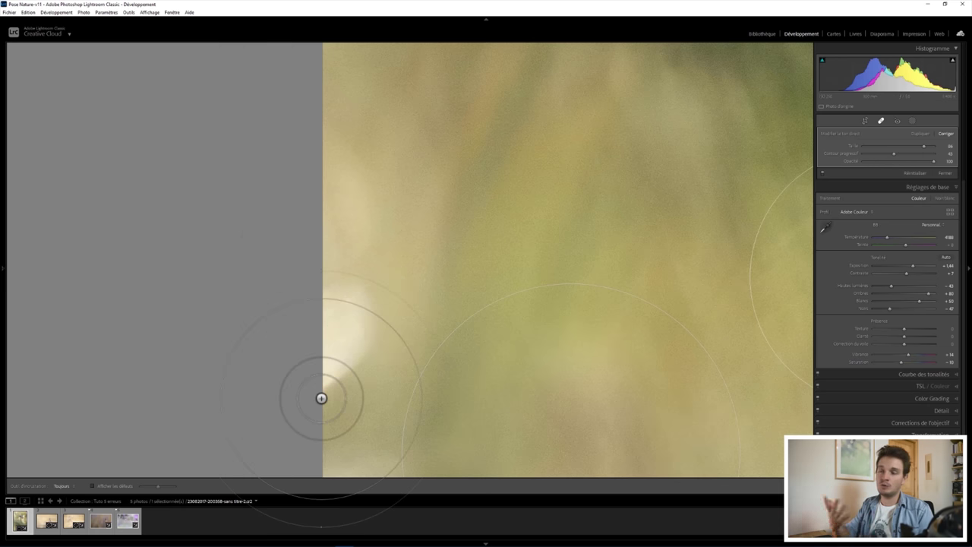
{"action": "left_click", "coordinate": [402, 295]}
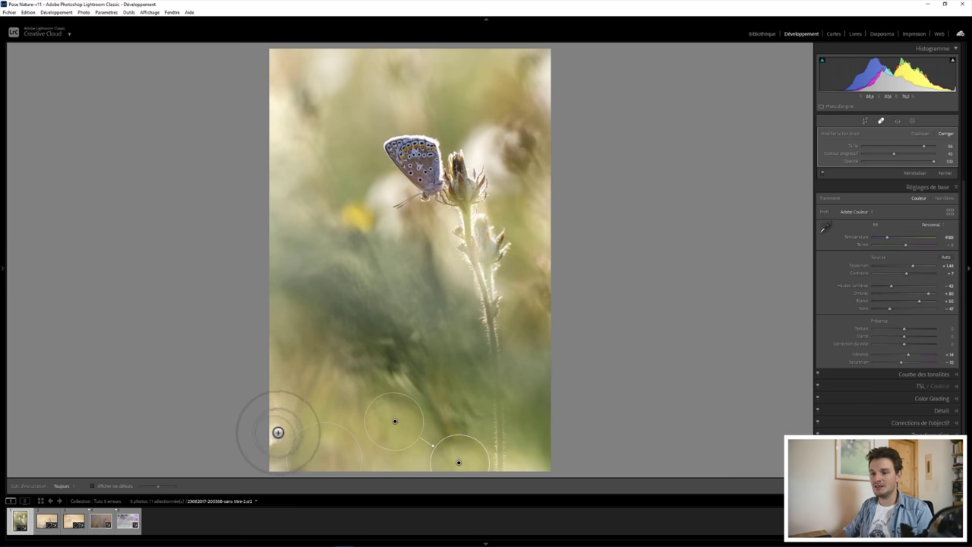
{"action": "left_click", "coordinate": [271, 434]}
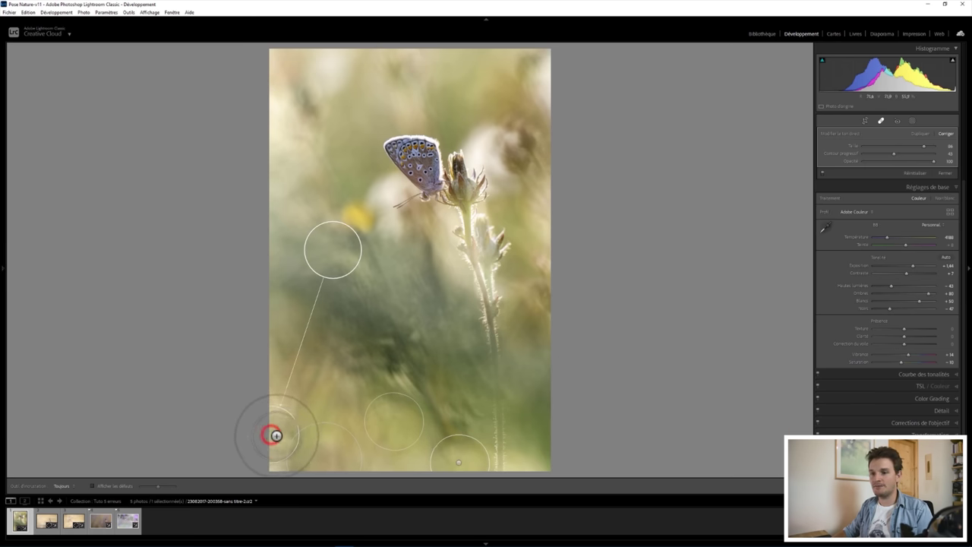
Move the edge spot's source to nearby grass and compare before and after retouching.
{"action": "left_click_drag", "start_coordinate": [332, 260], "coordinate": [315, 387]}
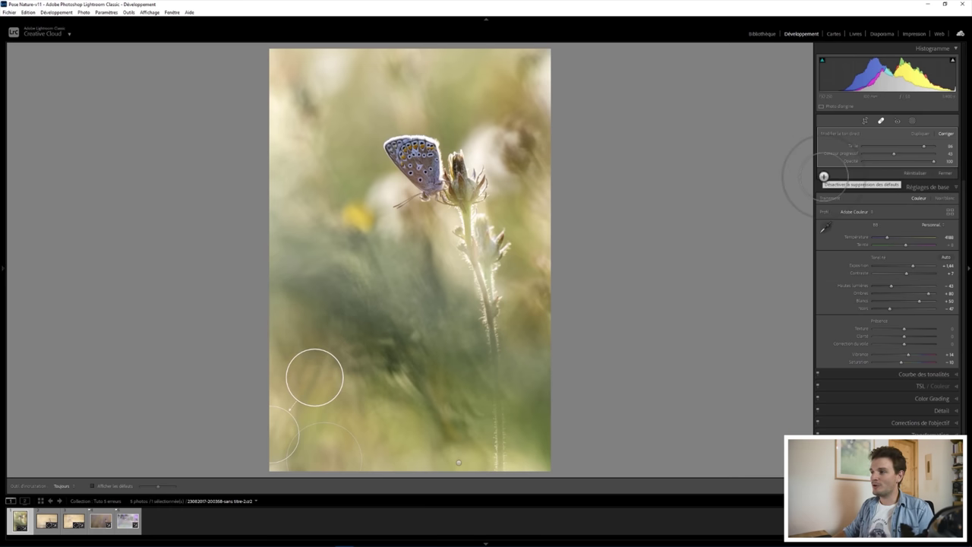
{"action": "left_click", "coordinate": [823, 174]}
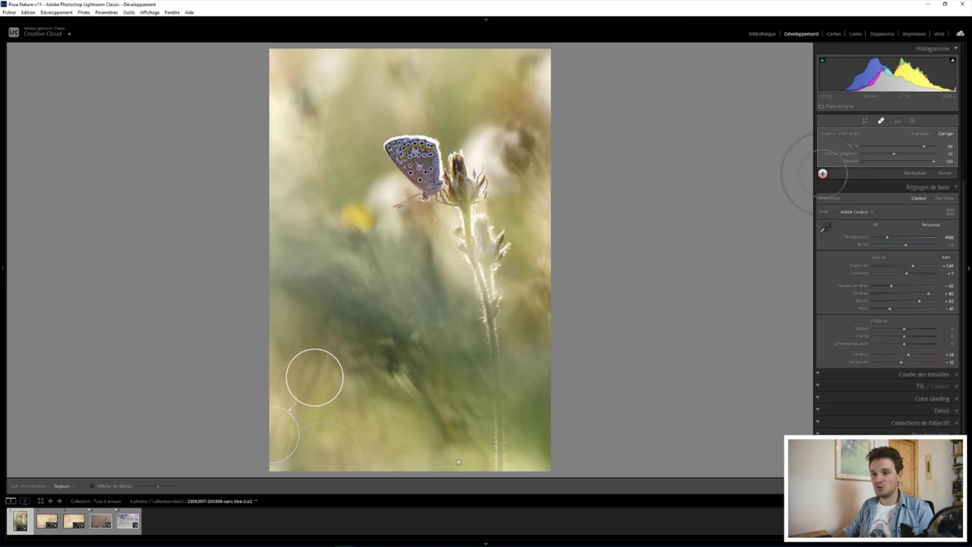
{"action": "left_click", "coordinate": [823, 174]}
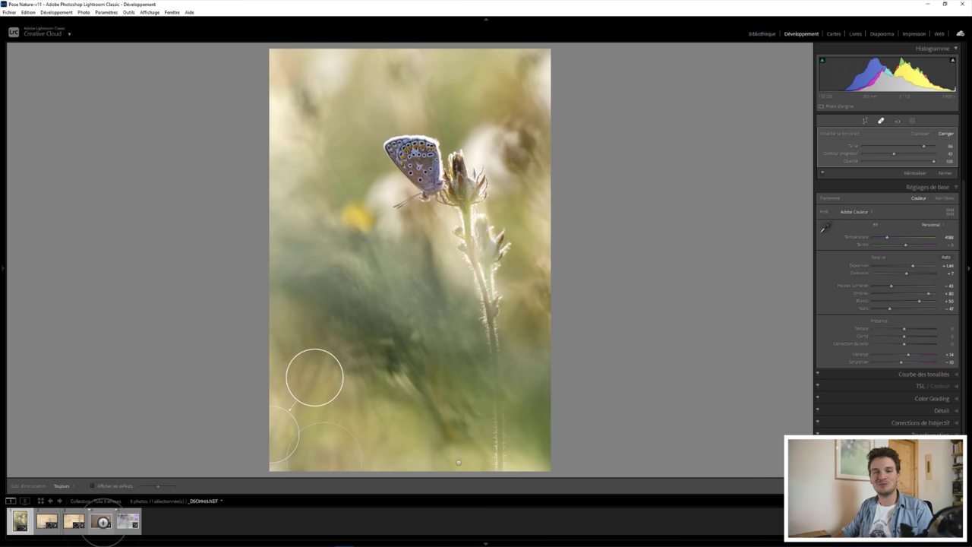
{"action": "left_click", "coordinate": [100, 523]}
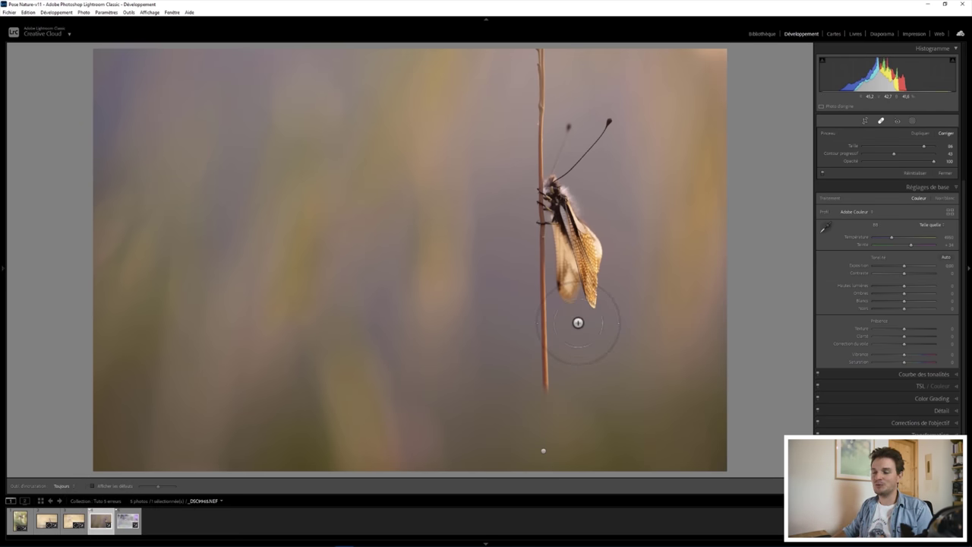
{"action": "mouse_move", "coordinate": [643, 348]}
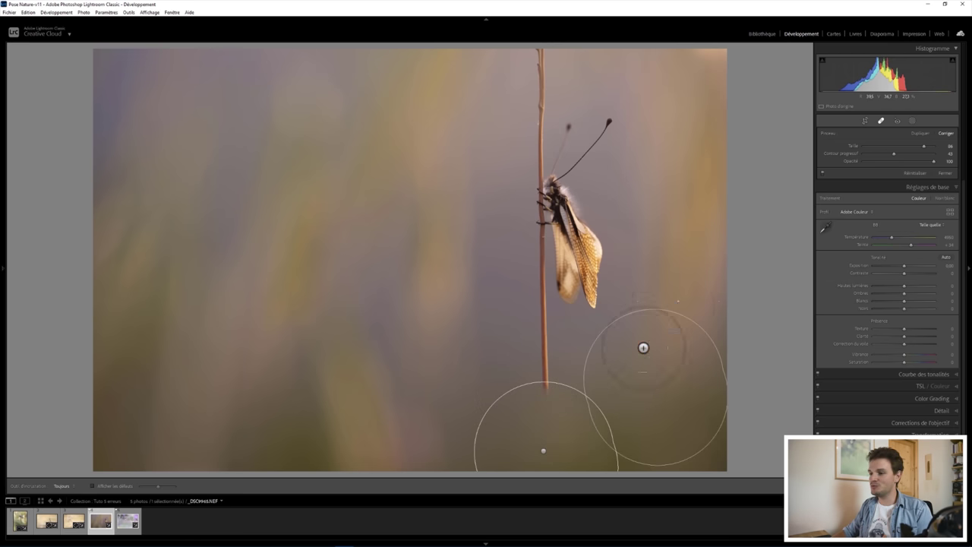
On the owlfly photo, select the stem spot, toggle retouching, and zoom in on the stem's end.
{"action": "left_click", "coordinate": [543, 451]}
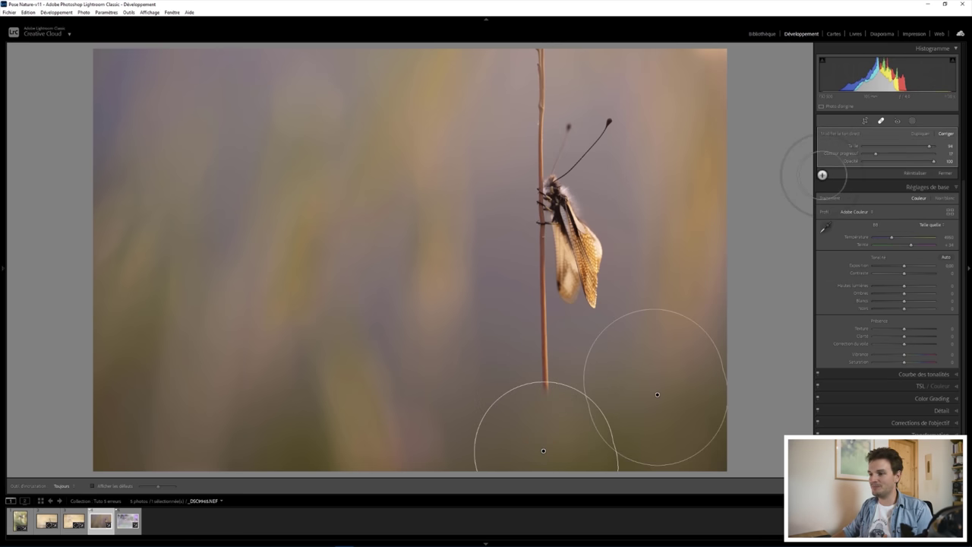
{"action": "left_click", "coordinate": [822, 175]}
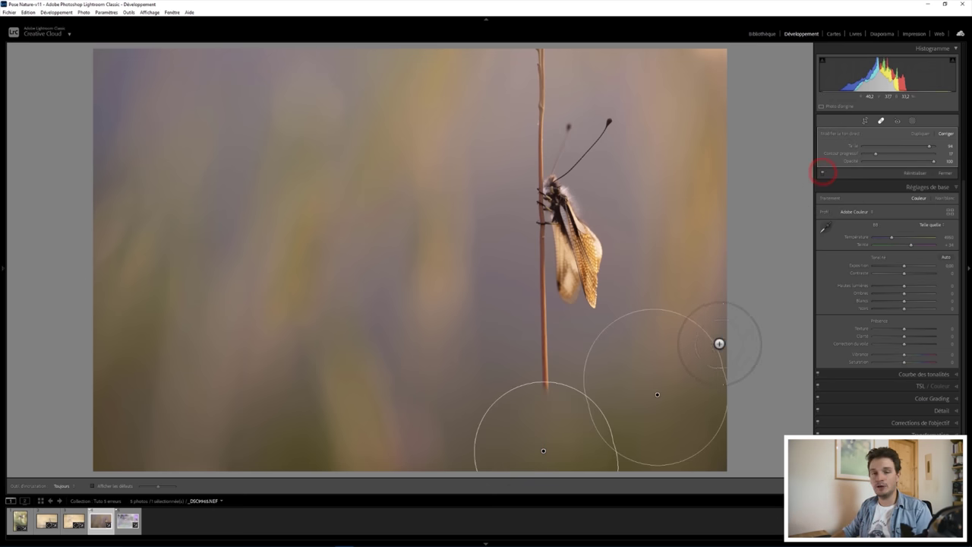
{"action": "left_click", "coordinate": [570, 416]}
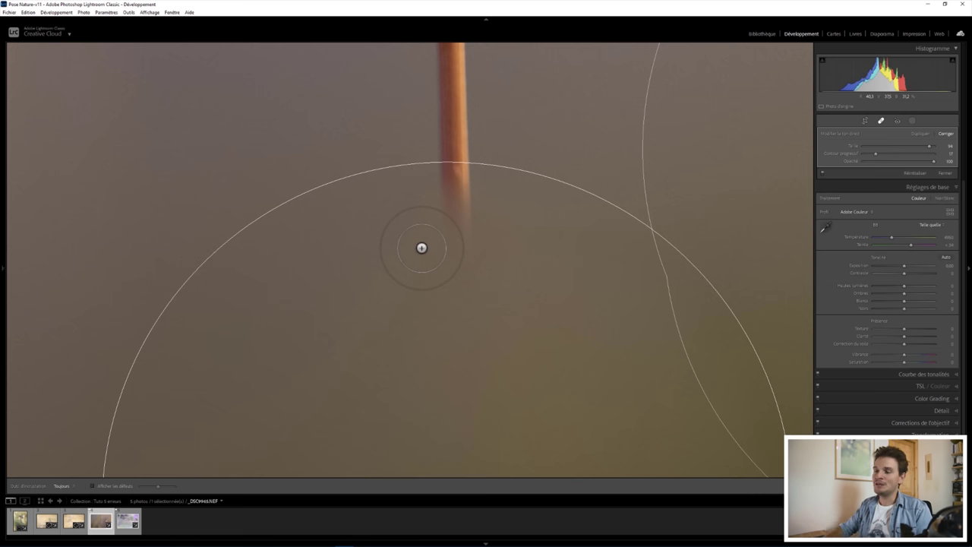
Pan to show more stem and set the Navigator zoom to 33.3%.
{"action": "left_click_drag", "start_coordinate": [453, 254], "coordinate": [458, 217]}
{"action": "left_click", "coordinate": [2, 269]}
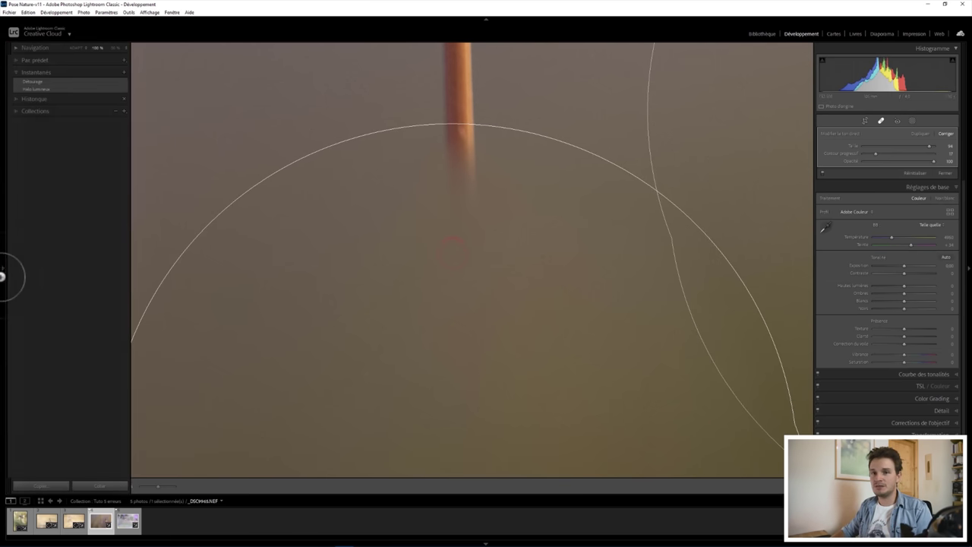
{"action": "left_click", "coordinate": [115, 47]}
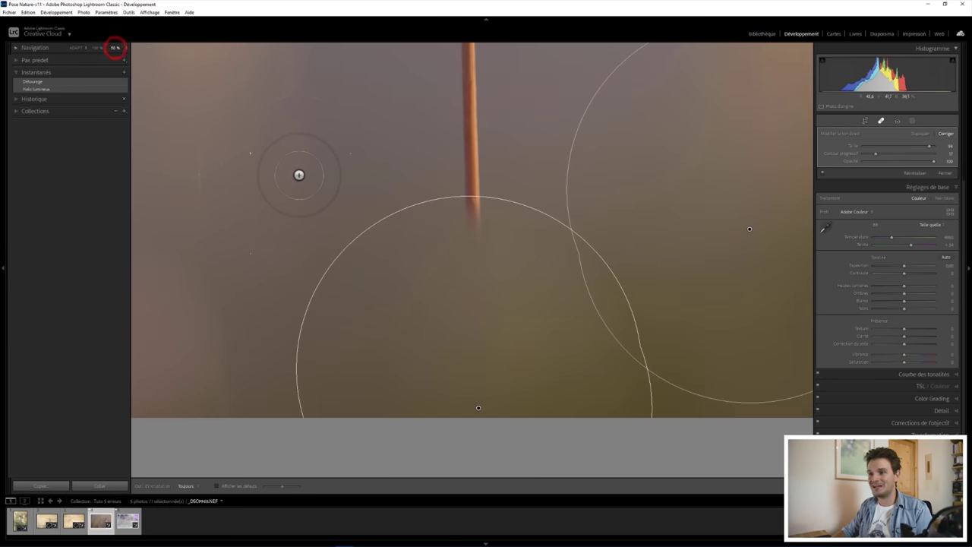
{"action": "left_click", "coordinate": [125, 48]}
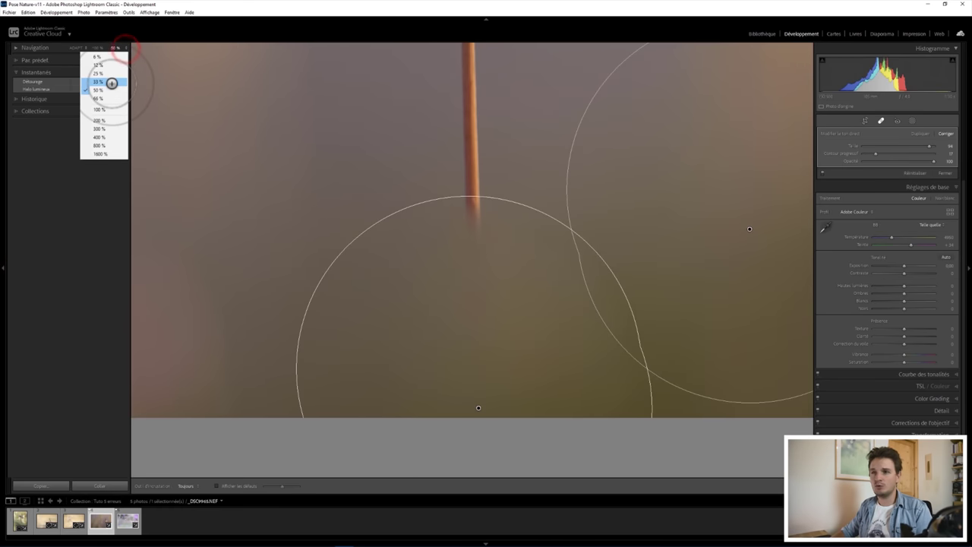
{"action": "left_click", "coordinate": [111, 83]}
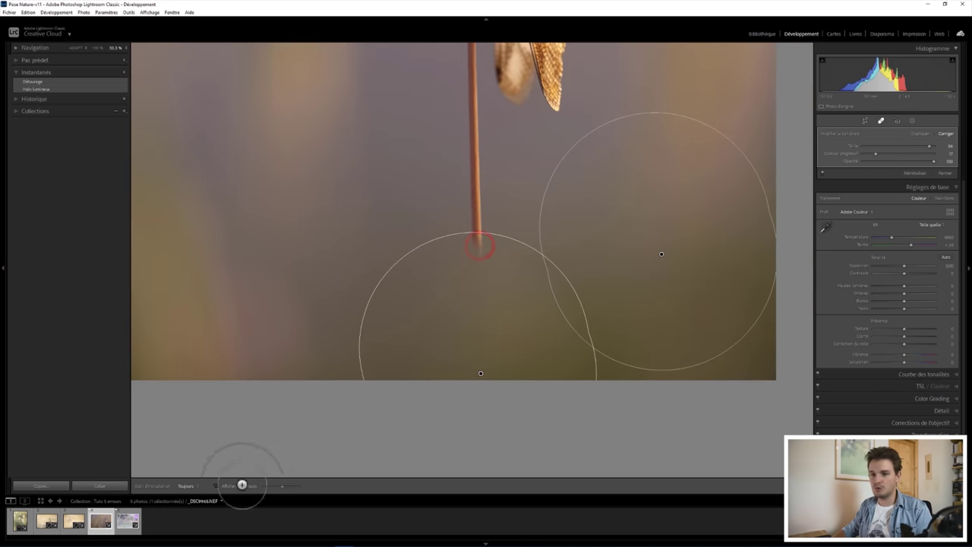
Set Tool Overlay to Never, shrink the brush, and turn on Reference View.
{"action": "left_click", "coordinate": [186, 486]}
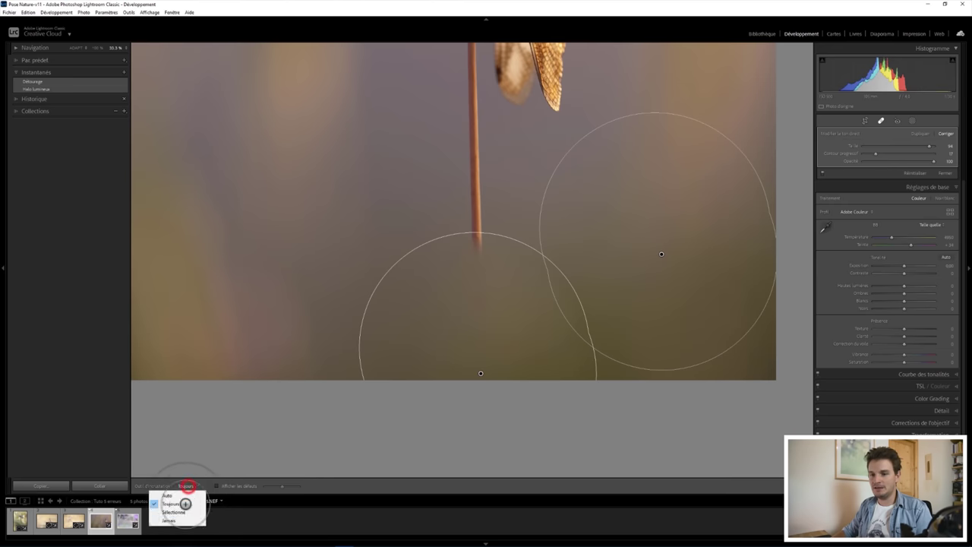
{"action": "left_click", "coordinate": [181, 520]}
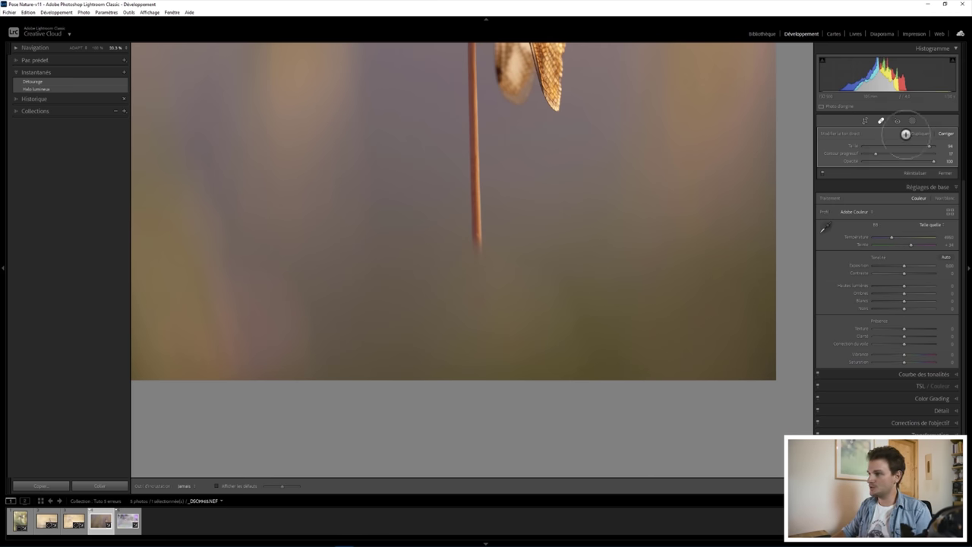
{"action": "left_click", "coordinate": [866, 145]}
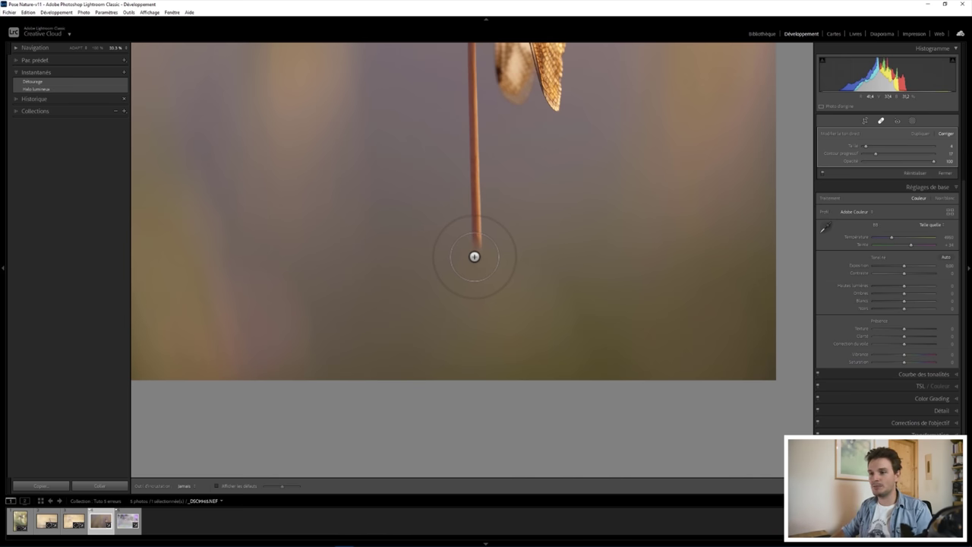
{"action": "key", "text": "shift+r"}
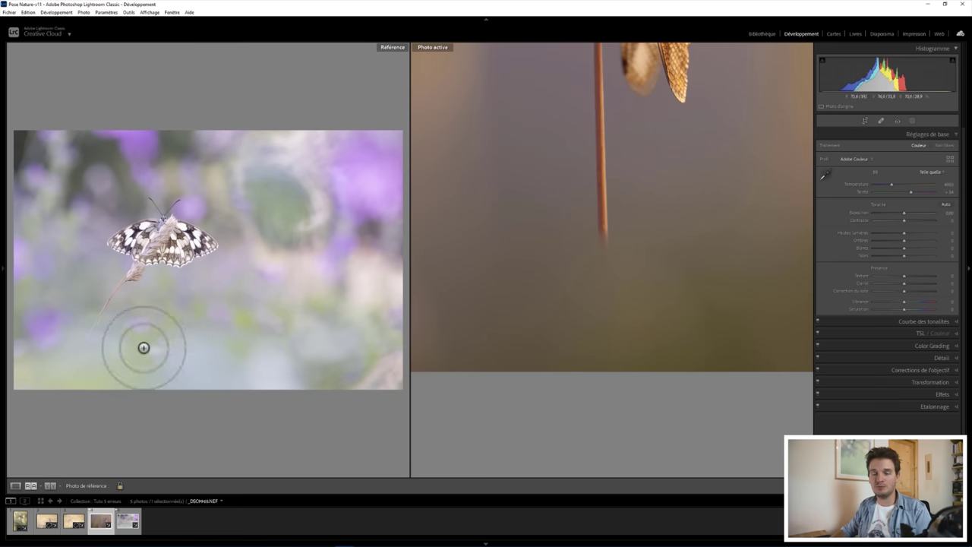
Zoom the reference and owlfly photos in on their stems, then return both to Fit.
{"action": "left_click_drag", "start_coordinate": [57, 363], "coordinate": [163, 343]}
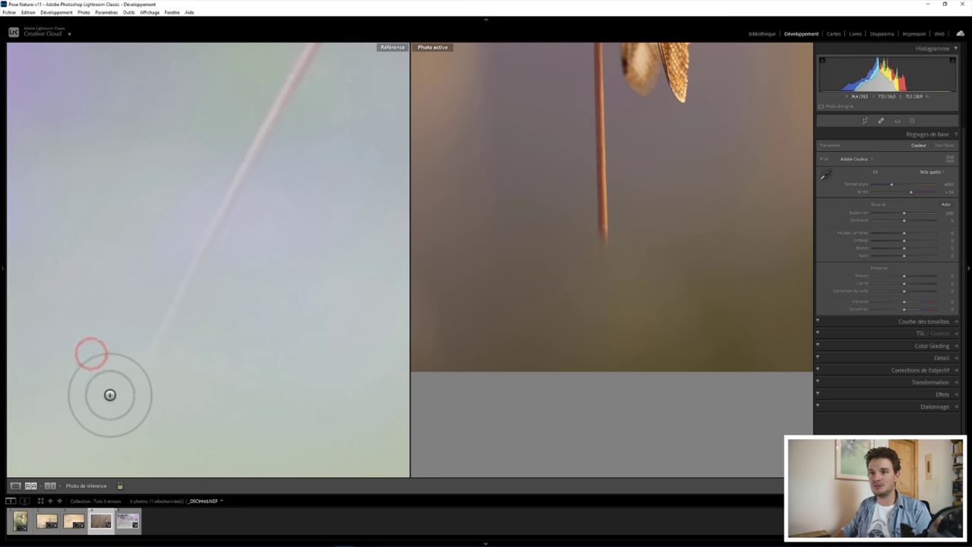
{"action": "left_click_drag", "start_coordinate": [643, 270], "coordinate": [636, 372]}
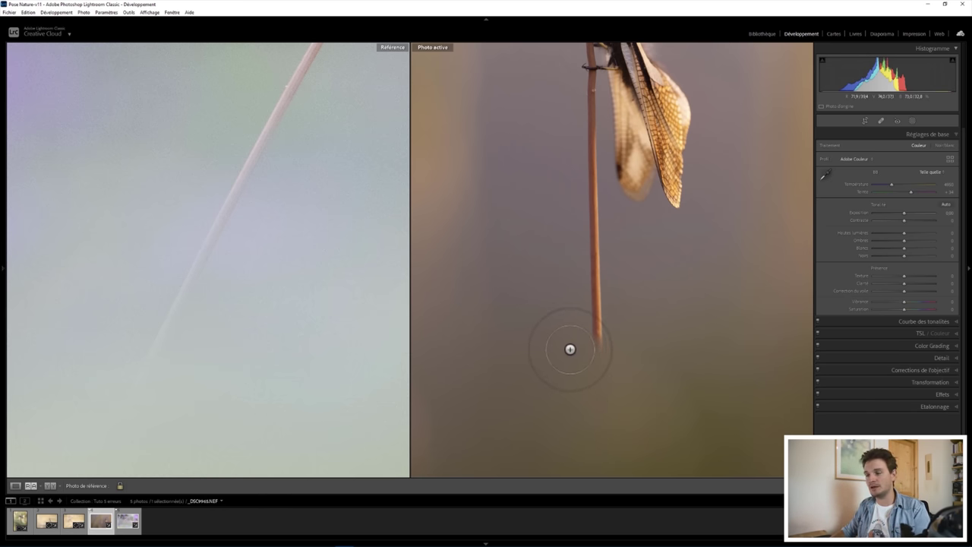
{"action": "left_click", "coordinate": [570, 350]}
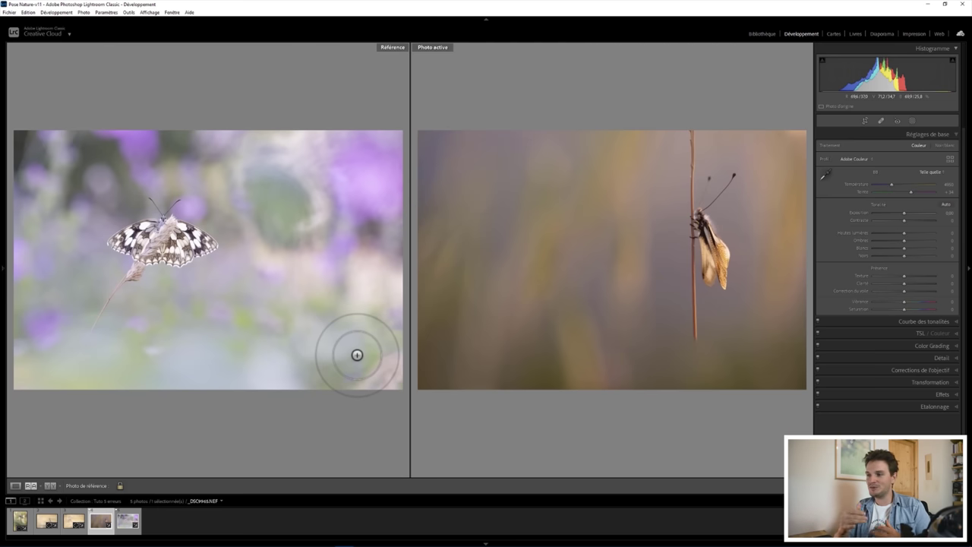